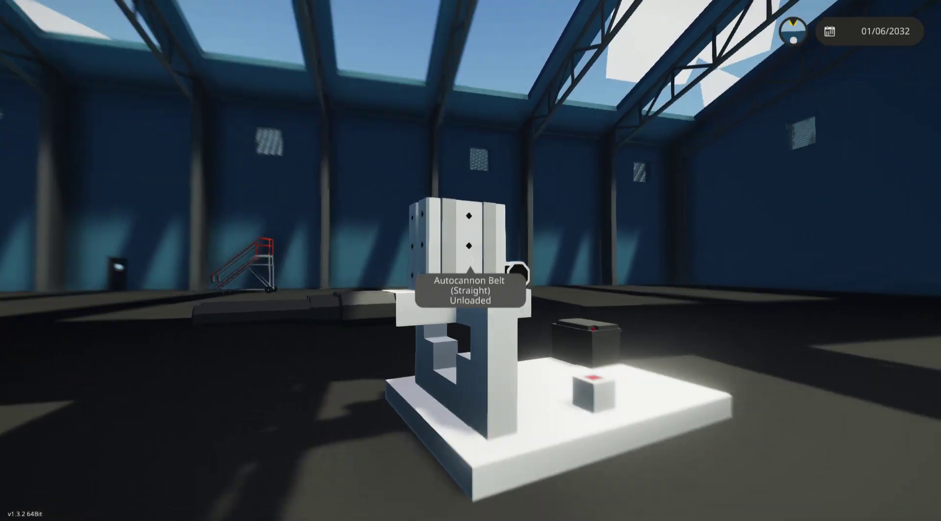
Examine the finished autocannon build from all sides, including its twin Heavy Autocannon barrels, ammunition belts, battery and toggle button.
{"action": "key", "text": "a"}
{"action": "key", "text": "4"}
{"action": "key", "text": "4"}
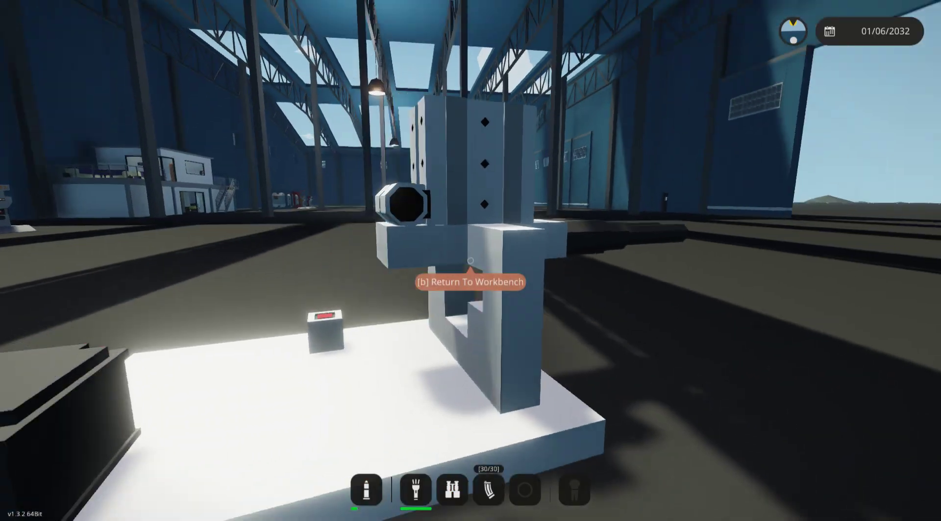
{"action": "key", "text": "3"}
{"action": "key", "text": "w"}
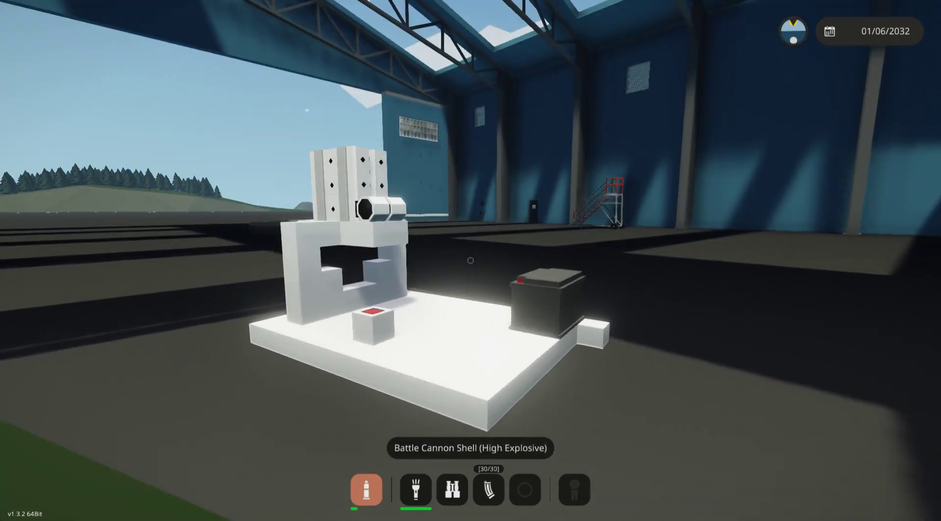
{"action": "key", "text": "5"}
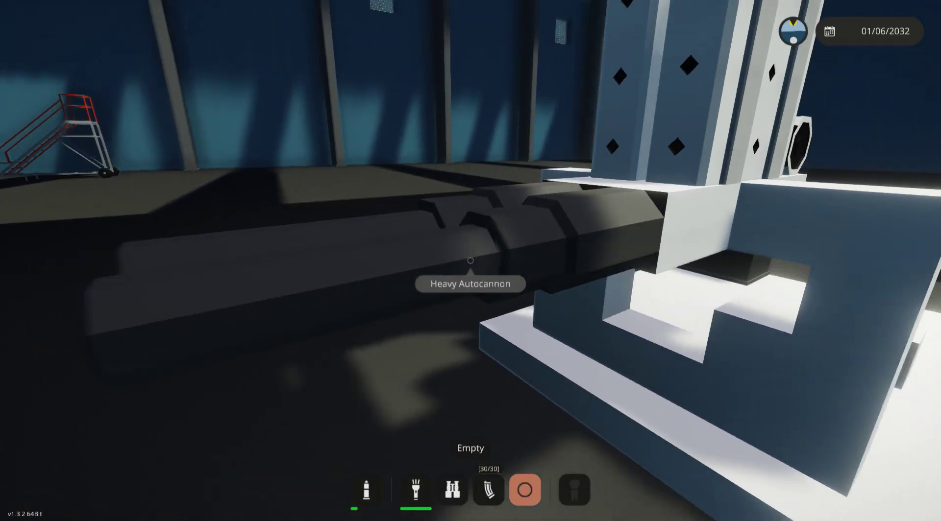
{"action": "key", "text": "a"}
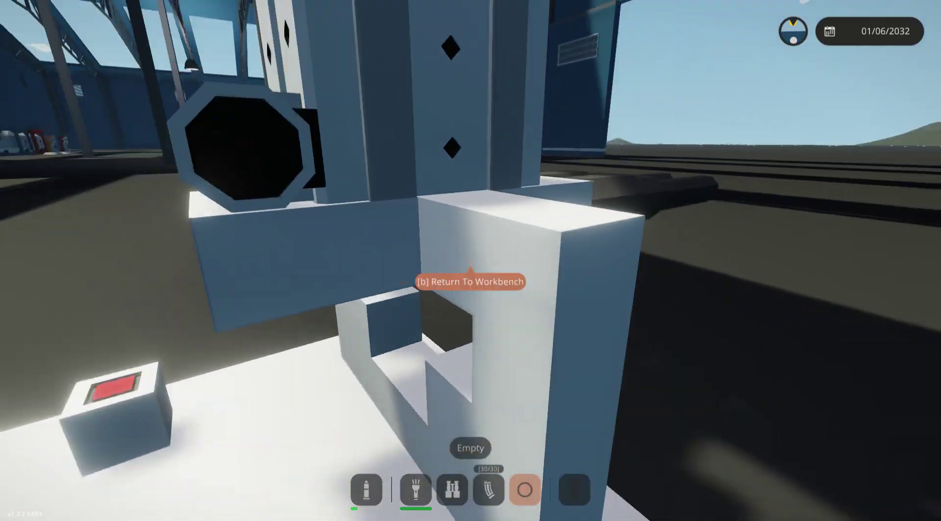
{"action": "key", "text": "space"}
{"action": "key", "text": "a"}
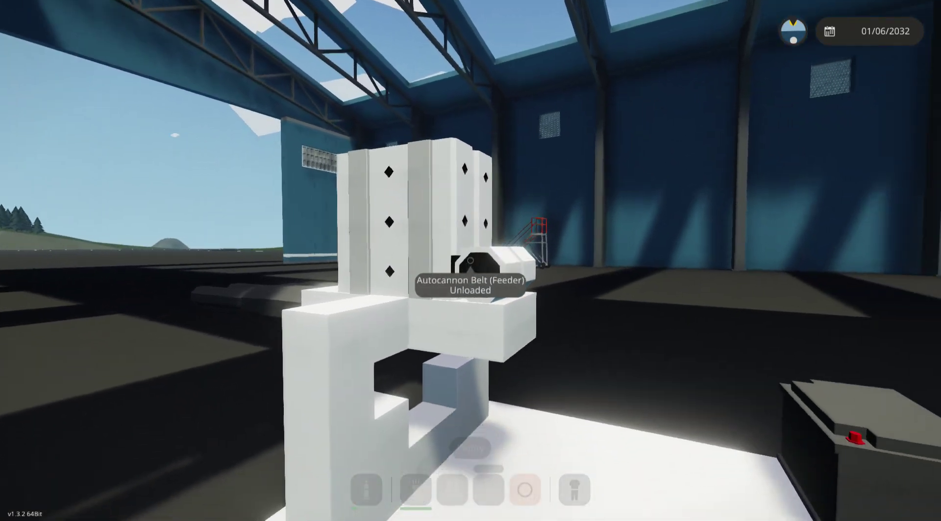
{"action": "key", "text": "w"}
{"action": "key", "text": "a"}
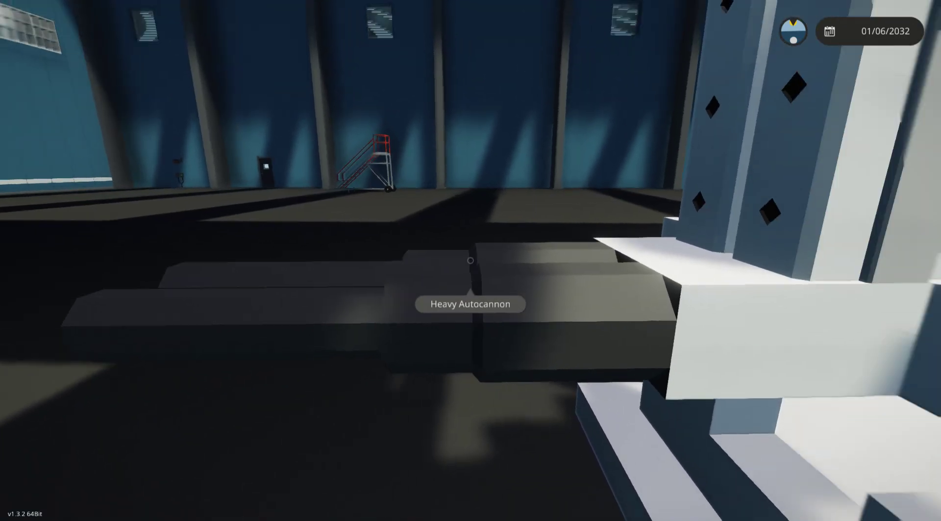
Switch on the toggle button and examine the twin autocannons firing and the shell casings they eject.
{"action": "key", "text": "d"}
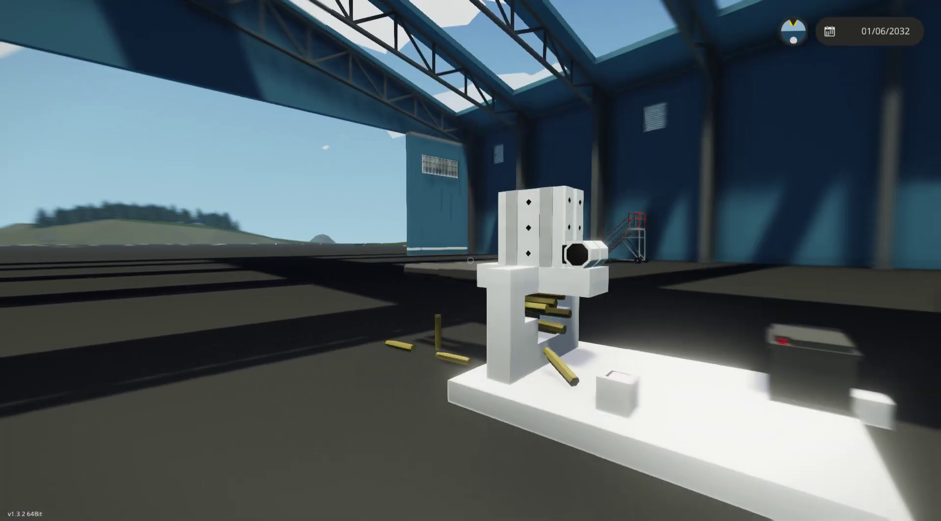
{"action": "key", "text": "w"}
{"action": "key", "text": "a"}
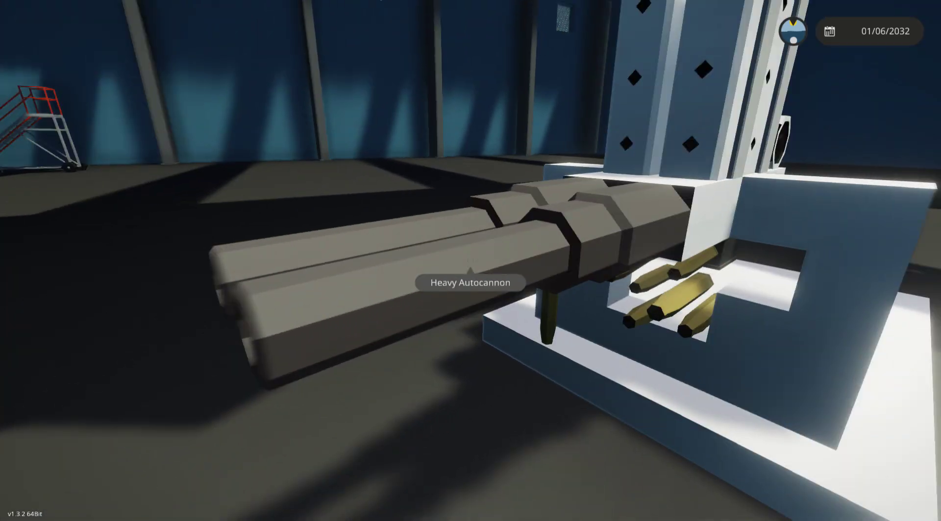
{"action": "key", "text": "d"}
{"action": "key", "text": "w"}
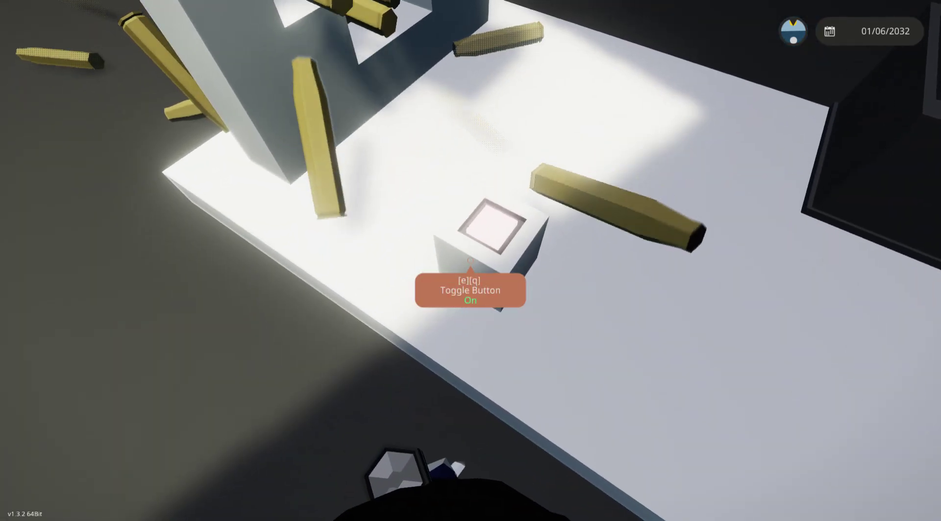
{"action": "key", "text": "s"}
{"action": "key", "text": "w"}
{"action": "key", "text": "w"}
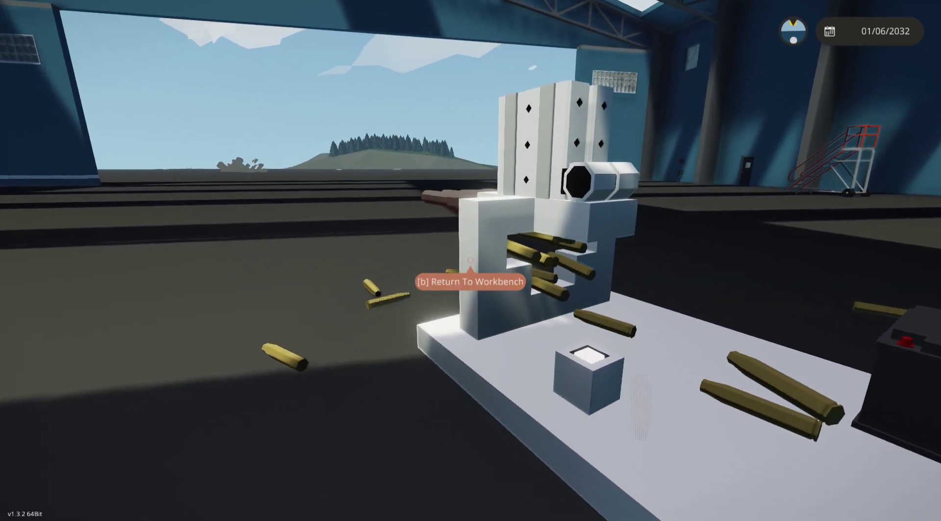
{"action": "key", "text": "s"}
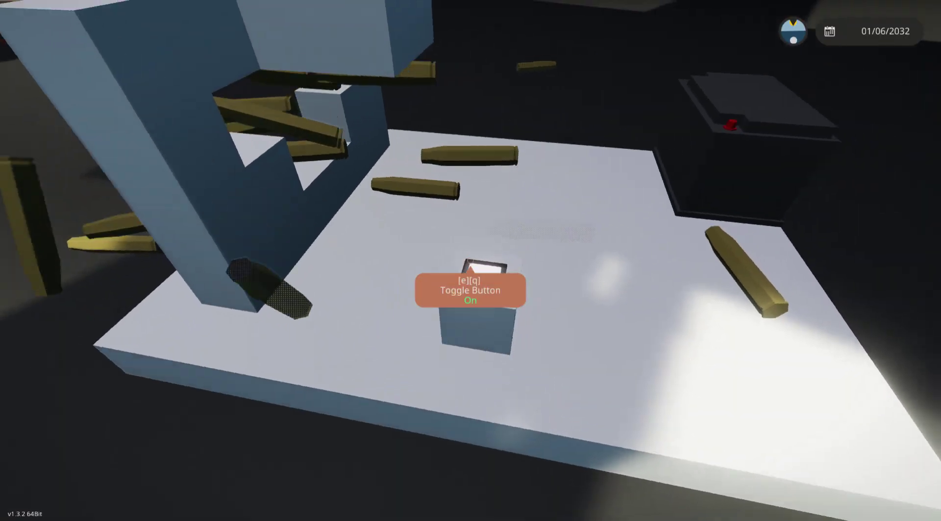
{"action": "key", "text": "w"}
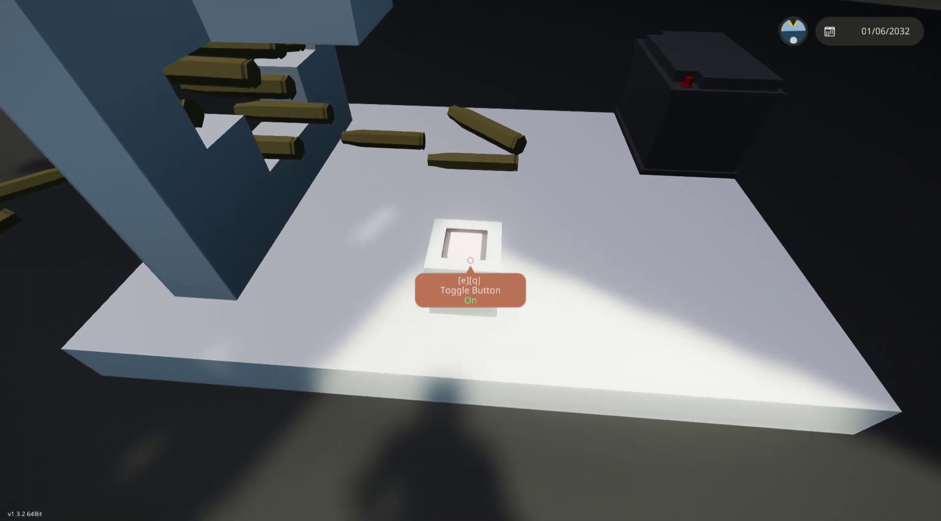
Switch off the toggle button to stop the autocannons and return the vehicle to the workbench.
{"action": "key", "text": "e"}
{"action": "key", "text": "s"}
{"action": "key", "text": "s"}
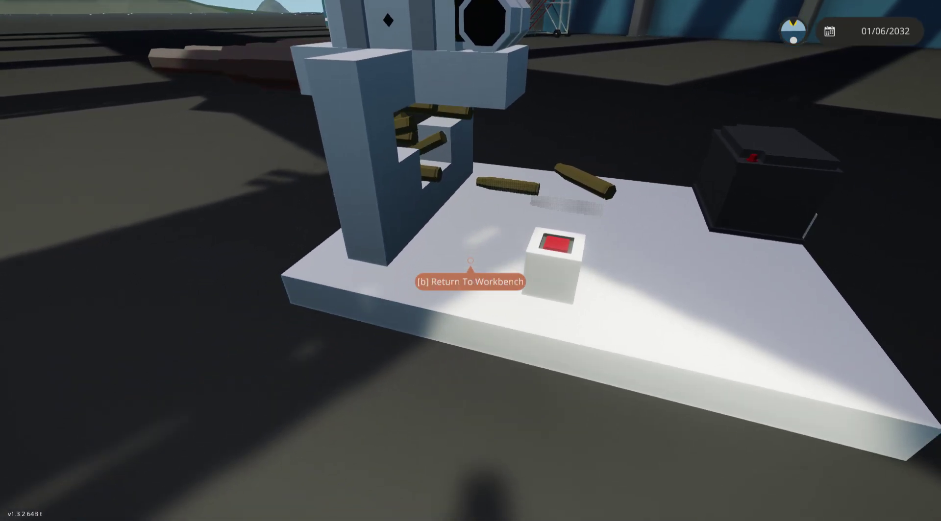
{"action": "key", "text": "b"}
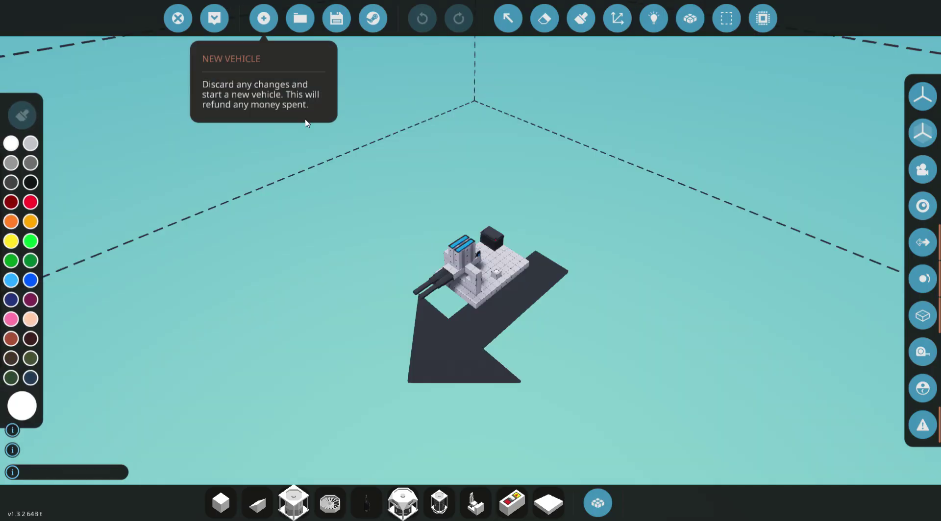
Erase the demonstration vehicle's blocks and start a new vehicle.
{"action": "scroll", "coordinate": [517, 315], "scroll_direction": "up", "scroll_amount": 5}
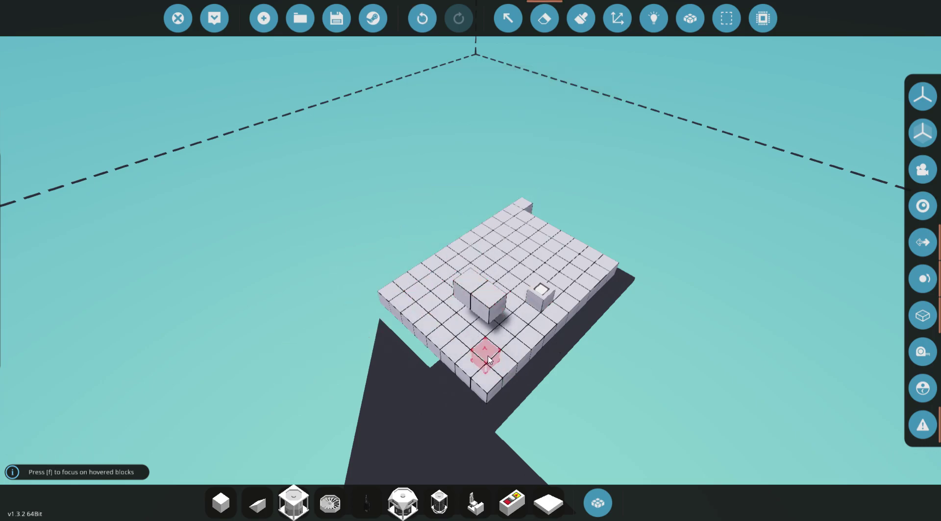
{"action": "scroll", "coordinate": [530, 318], "scroll_direction": "down", "scroll_amount": 1}
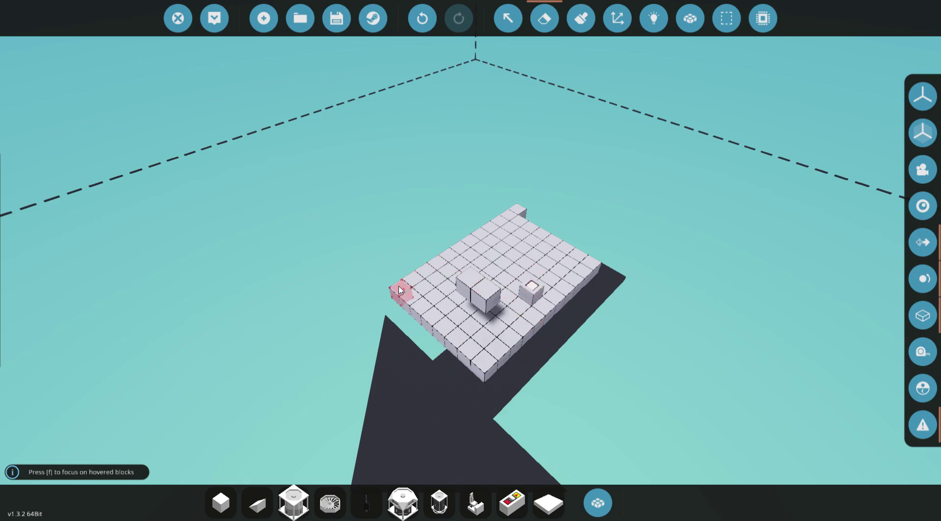
{"action": "mouse_move", "coordinate": [400, 290]}
{"action": "left_mouse_down"}
{"action": "mouse_move", "coordinate": [610, 276]}
{"action": "mouse_move", "coordinate": [597, 268]}
{"action": "left_mouse_up"}
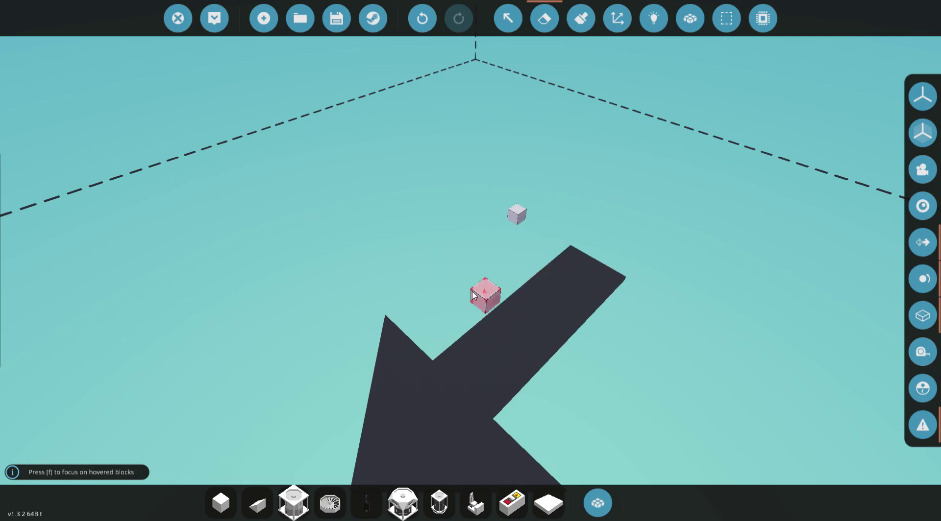
{"action": "key", "text": "d"}
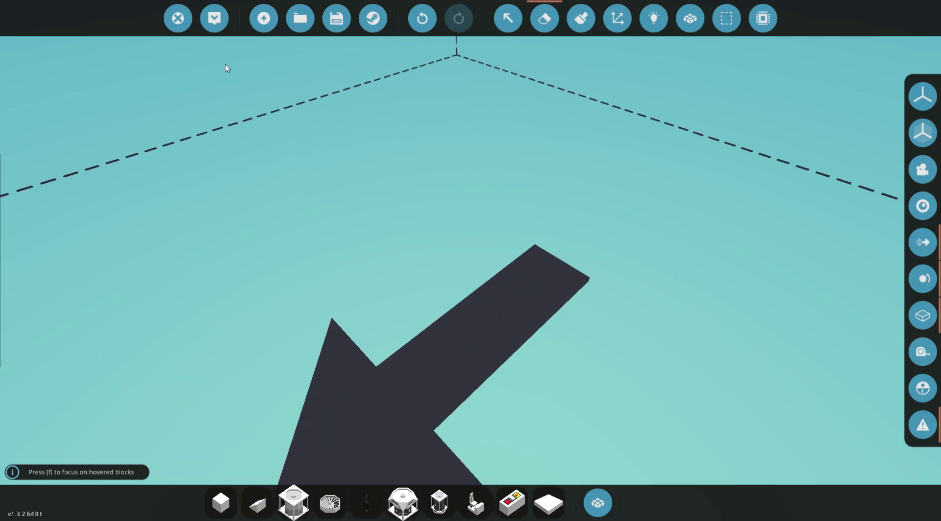
{"action": "left_click", "coordinate": [335, 19]}
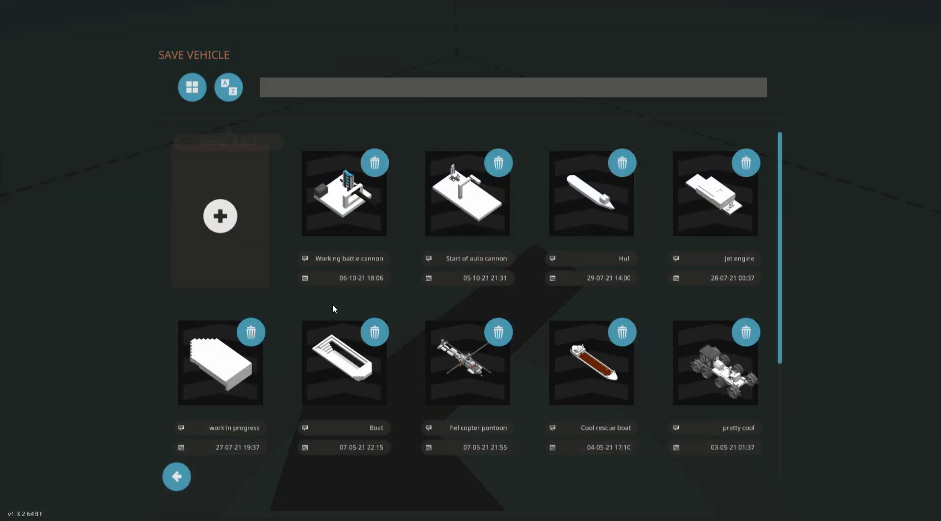
{"action": "left_click", "coordinate": [180, 488]}
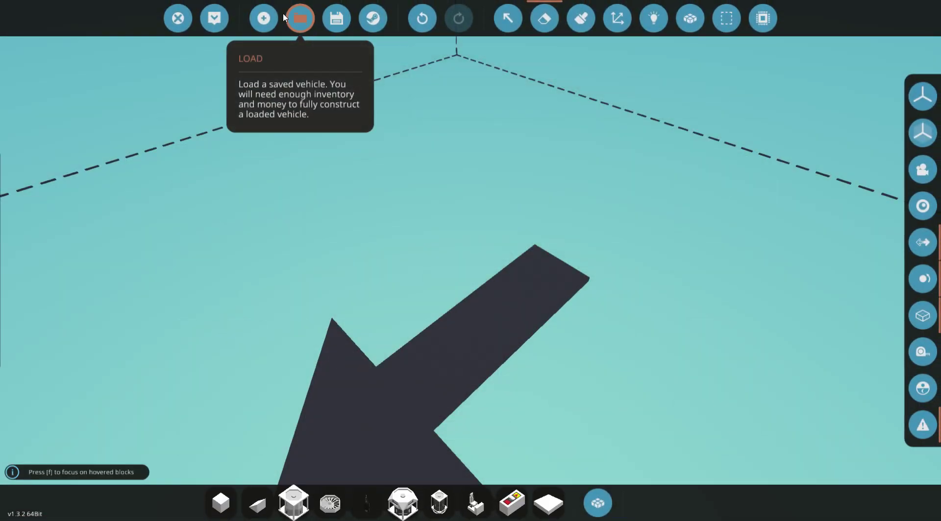
{"action": "left_click", "coordinate": [262, 16]}
{"action": "left_click", "coordinate": [514, 323]}
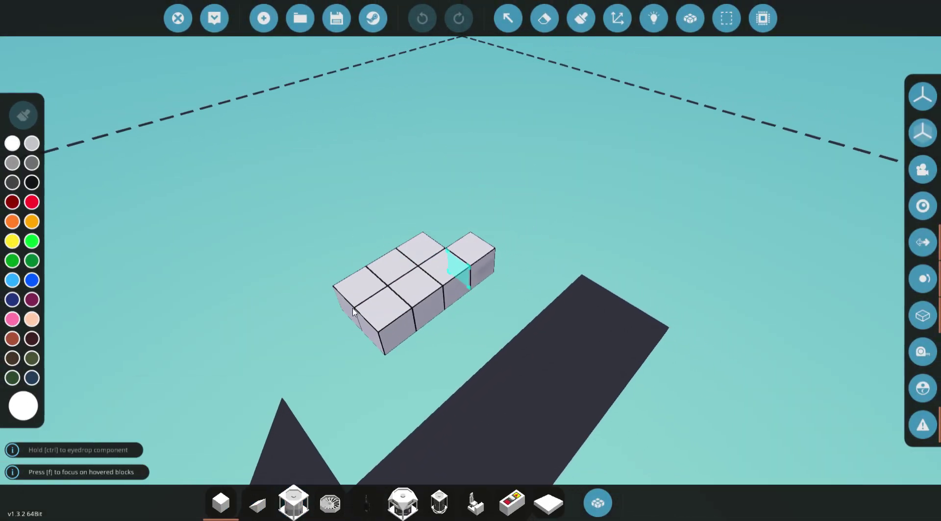
Build a flat platform of basic blocks and raise a wall six blocks long and three rows high near one edge.
{"action": "left_click_drag", "start_coordinate": [354, 312], "coordinate": [349, 456]}
{"action": "key", "text": "w"}
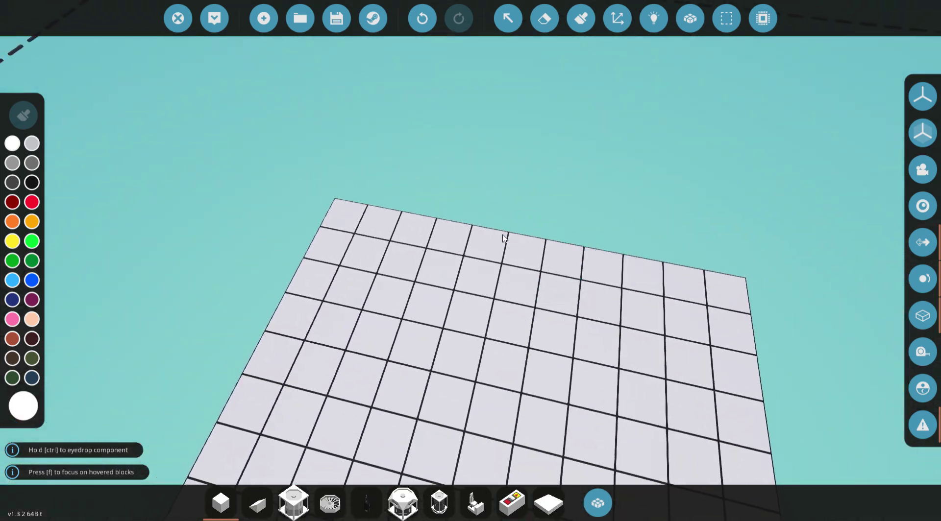
{"action": "left_click_drag", "start_coordinate": [446, 235], "coordinate": [656, 281]}
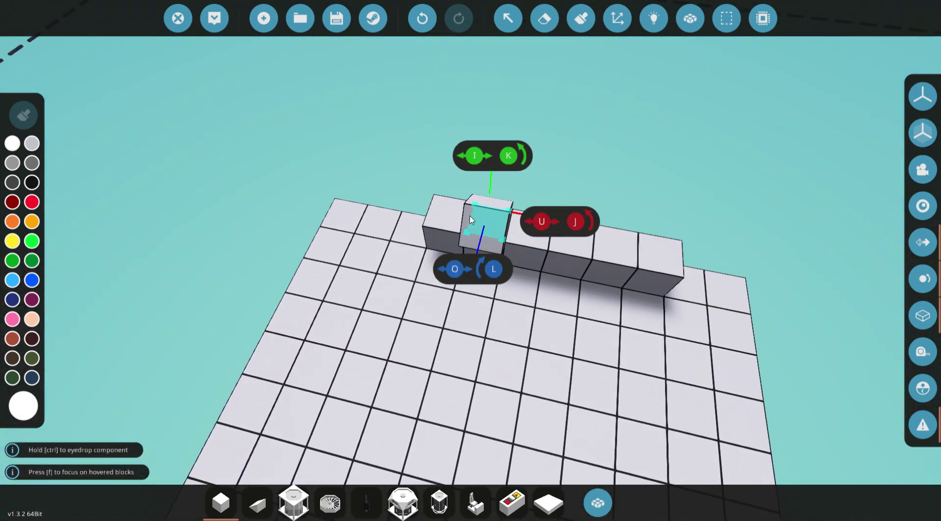
{"action": "left_click_drag", "start_coordinate": [445, 209], "coordinate": [717, 260]}
{"action": "left_click_drag", "start_coordinate": [498, 193], "coordinate": [690, 228]}
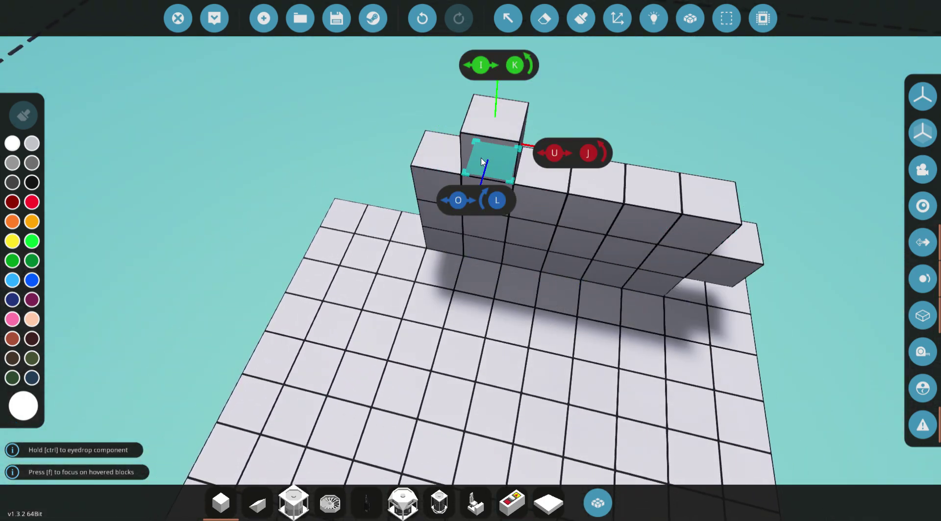
Raise a three-block post on each end of the wall and add one inward-facing block at the top of each.
{"action": "left_click", "coordinate": [442, 155]}
{"action": "left_click", "coordinate": [723, 209]}
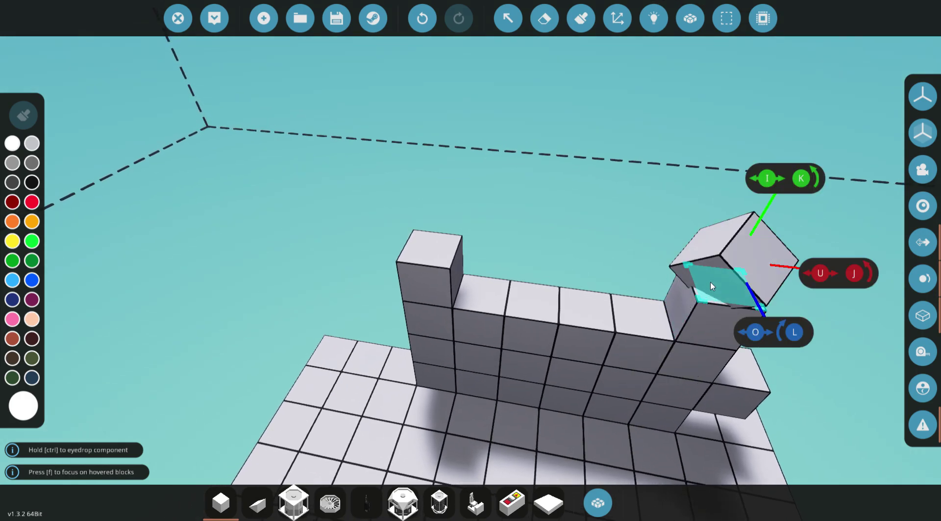
{"action": "left_click", "coordinate": [712, 283]}
{"action": "left_click", "coordinate": [427, 249]}
{"action": "left_click", "coordinate": [430, 212]}
{"action": "left_click", "coordinate": [773, 240]}
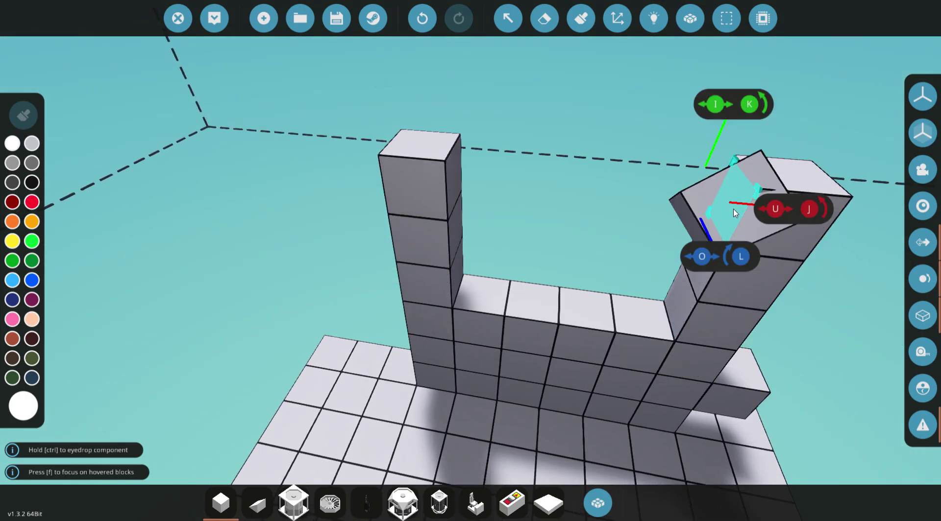
{"action": "left_click", "coordinate": [732, 202]}
{"action": "left_click", "coordinate": [464, 184]}
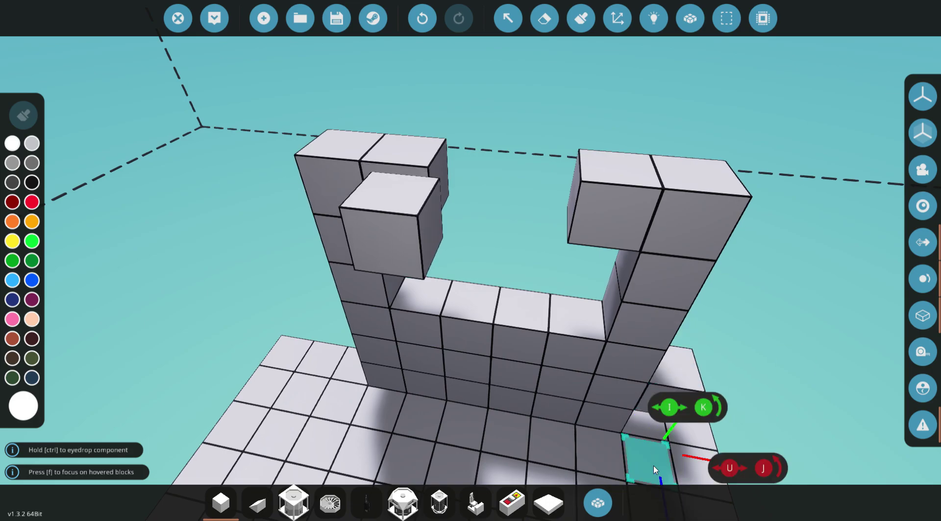
Find the Electric Battery Medium in the component inventory with "batte" and place it on the platform.
{"action": "left_click", "coordinate": [597, 503]}
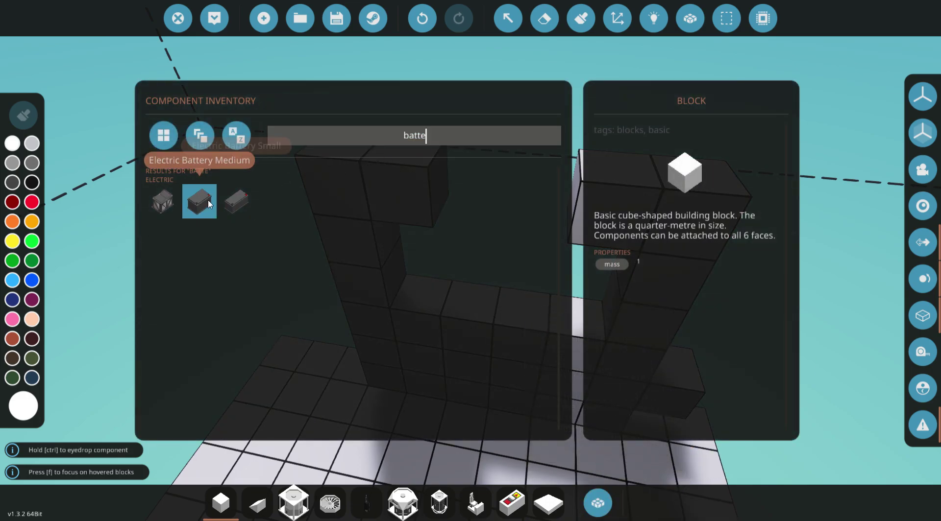
{"action": "left_click", "coordinate": [193, 205]}
{"action": "key", "text": "Tab"}
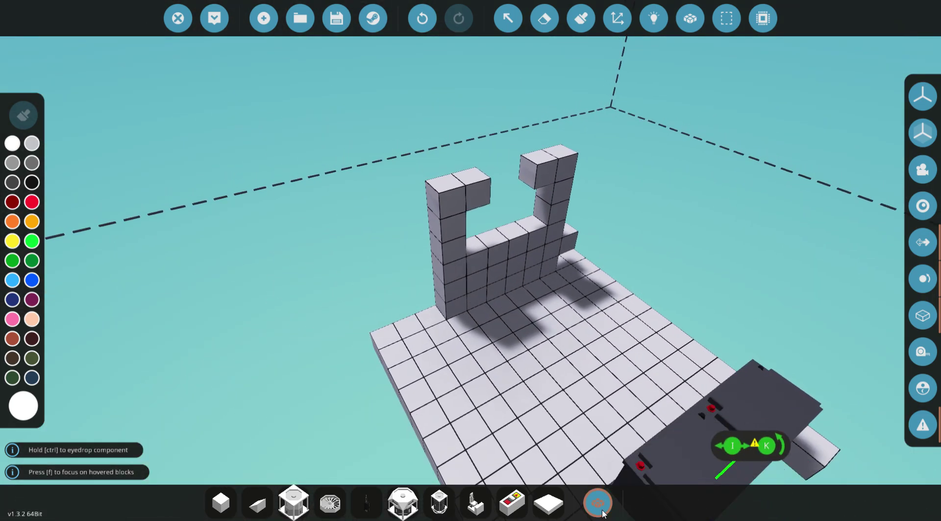
Find the Heavy Autocannon with "canno", rotate it to face outward, and mount two side by side between the posts.
{"action": "left_click", "coordinate": [598, 503]}
{"action": "type", "text": "canno"}
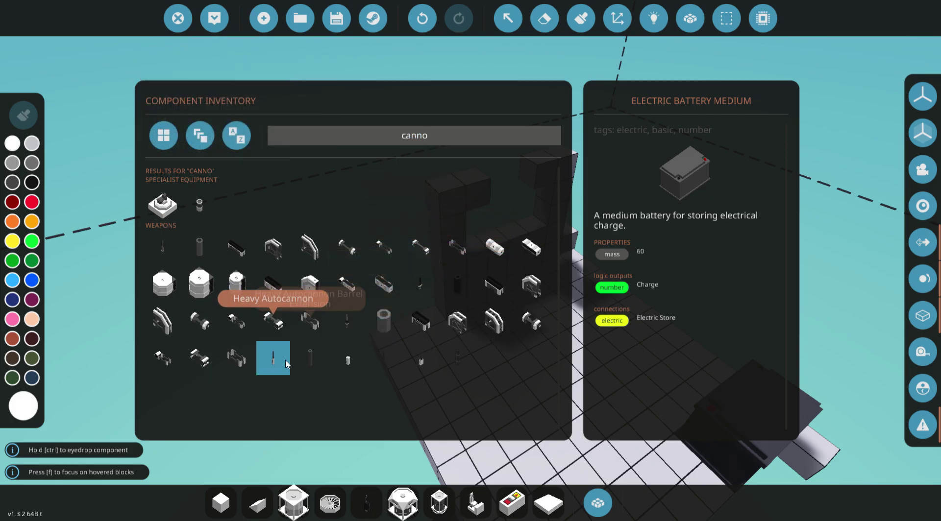
{"action": "left_click", "coordinate": [273, 358]}
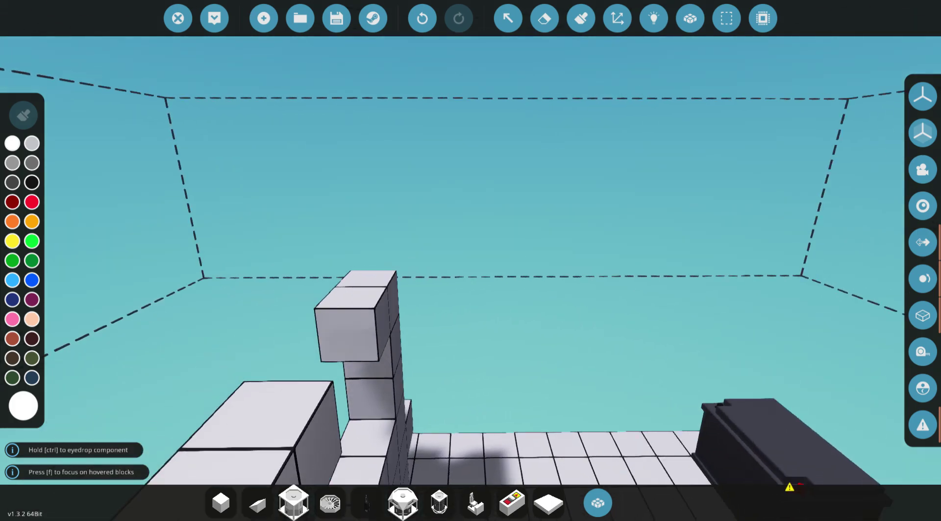
{"action": "key", "text": "k"}
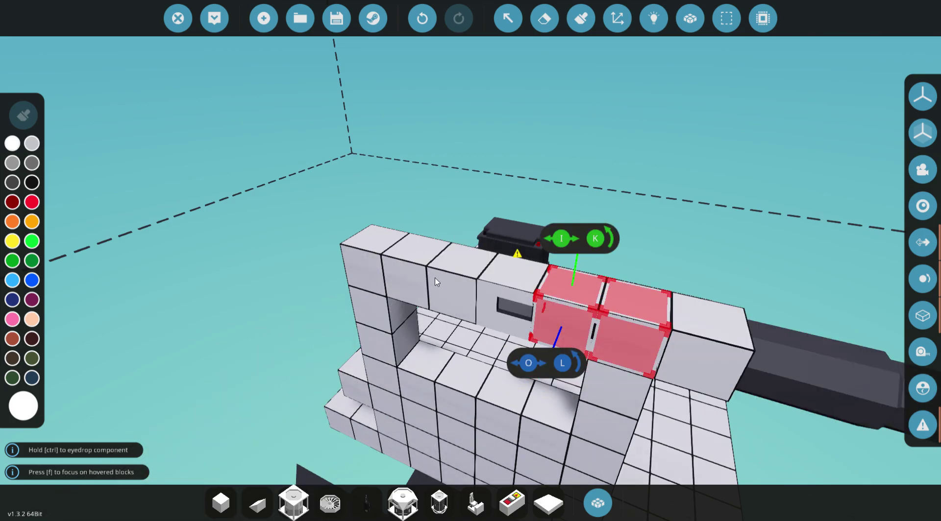
{"action": "key", "text": "k"}
{"action": "key", "text": "k"}
{"action": "key", "text": "k"}
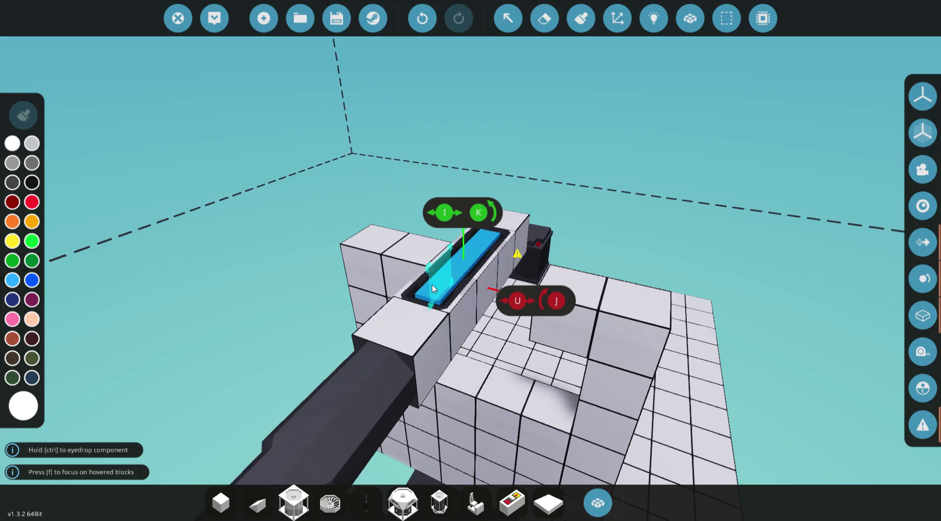
{"action": "left_click", "coordinate": [434, 289]}
{"action": "key", "text": "w"}
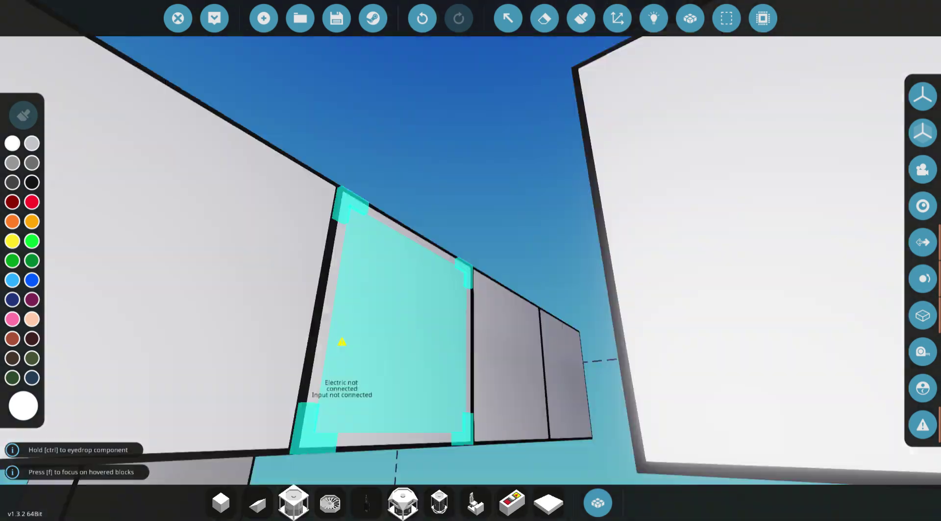
{"action": "key", "text": "s"}
{"action": "key", "text": "f"}
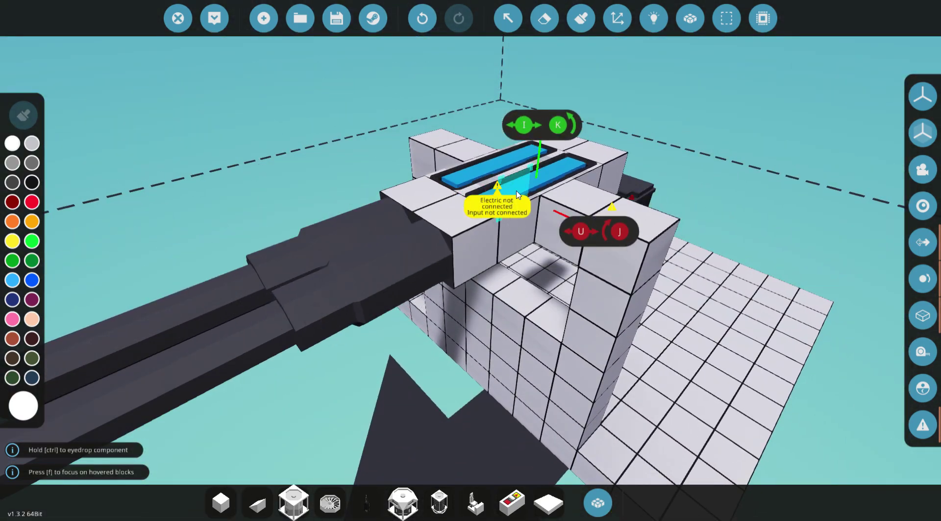
Select the Autocannon Belt (Feeder) in the component inventory and place one on top of each of the two Heavy Autocannons.
{"action": "key", "text": "f"}
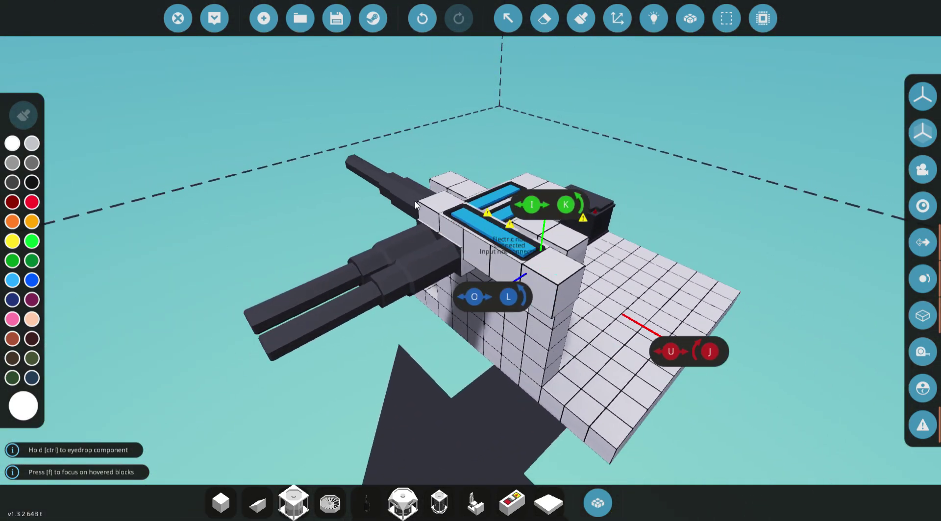
{"action": "key", "text": "s"}
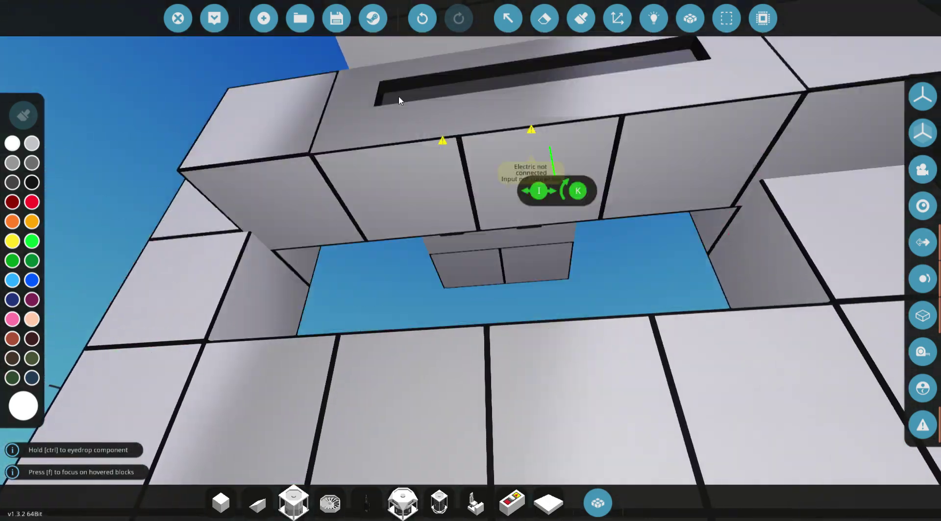
{"action": "key", "text": "s"}
{"action": "key", "text": "s"}
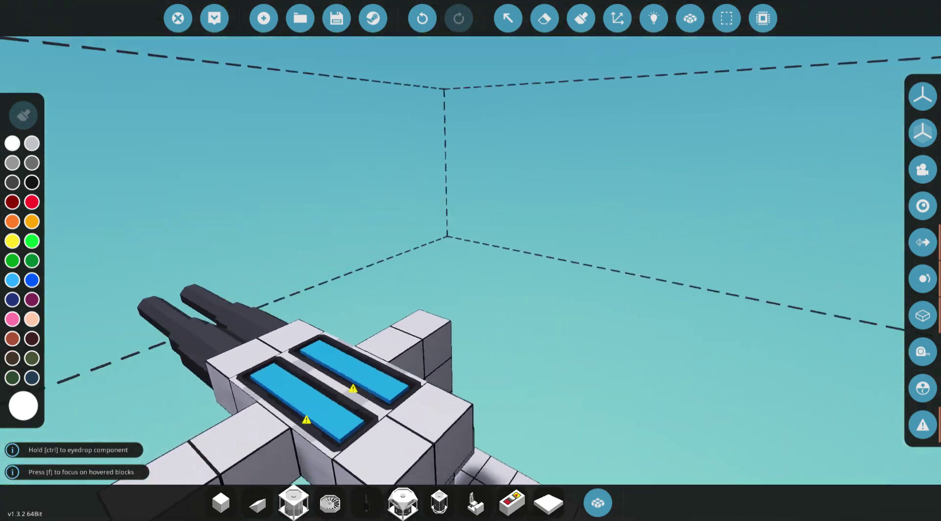
{"action": "key", "text": "w"}
{"action": "left_click", "coordinate": [598, 503]}
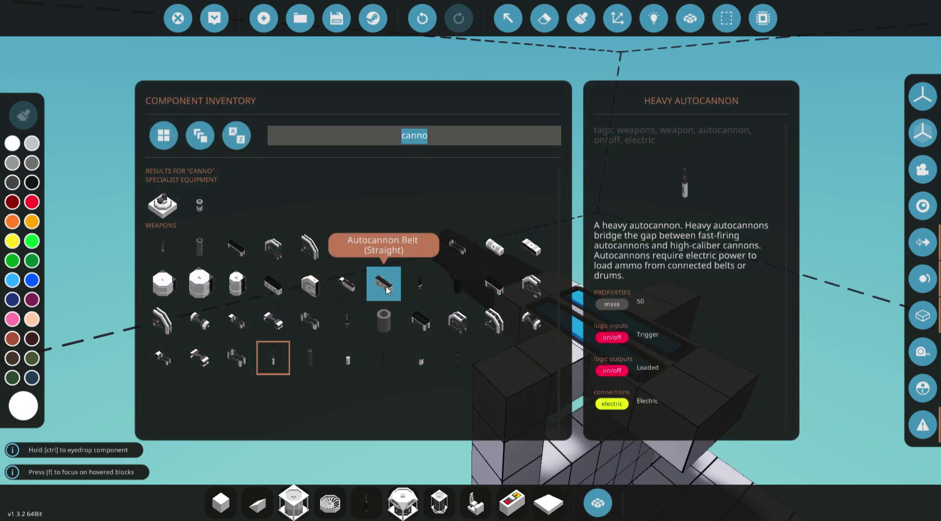
{"action": "left_click", "coordinate": [353, 290]}
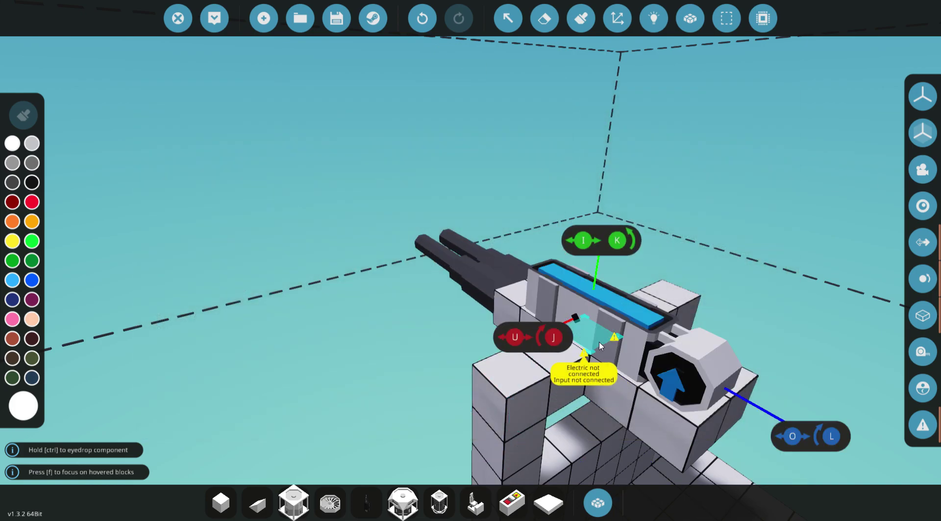
{"action": "key", "text": "d"}
{"action": "left_click_drag", "start_coordinate": [599, 347], "coordinate": [543, 372]}
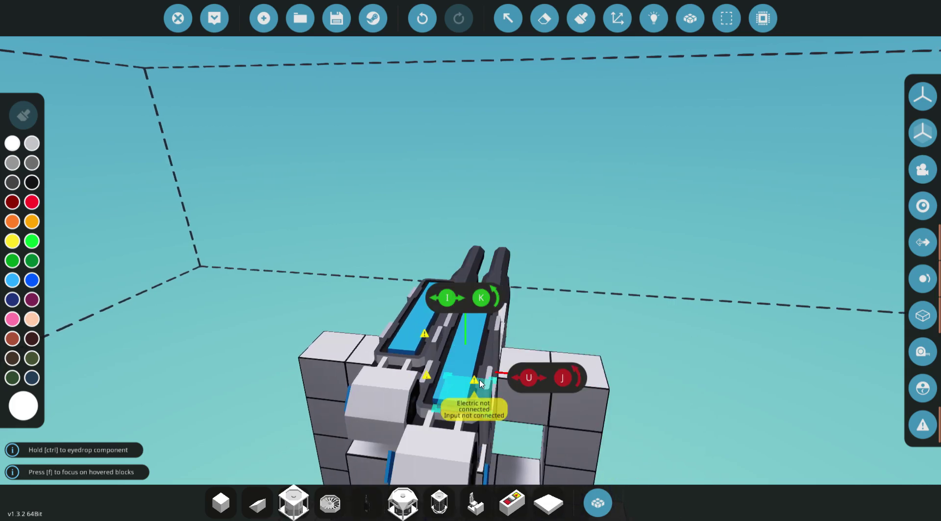
{"action": "left_click", "coordinate": [481, 372]}
{"action": "key", "text": "a"}
{"action": "left_click_drag", "start_coordinate": [481, 372], "coordinate": [542, 439]}
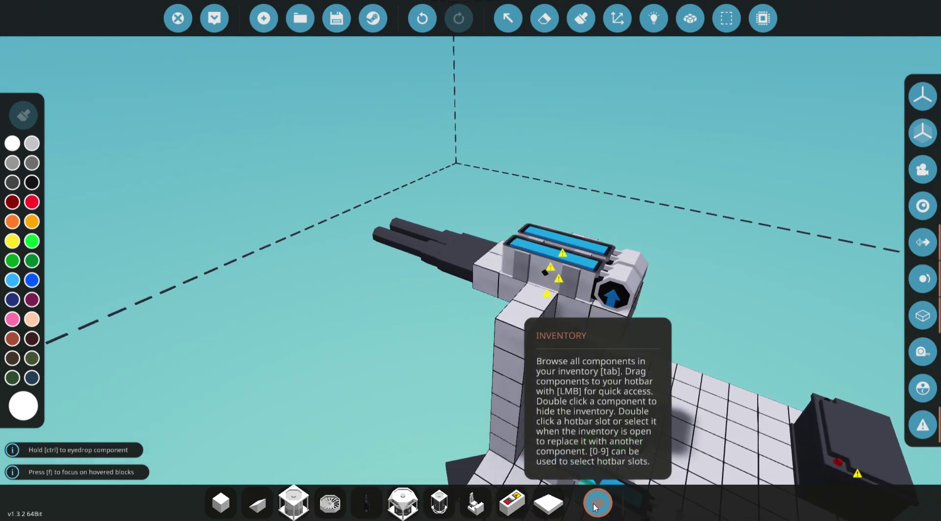
Select the Autocannon Belt (Straight) and stack three on top of each feeder belt.
{"action": "left_click", "coordinate": [597, 503]}
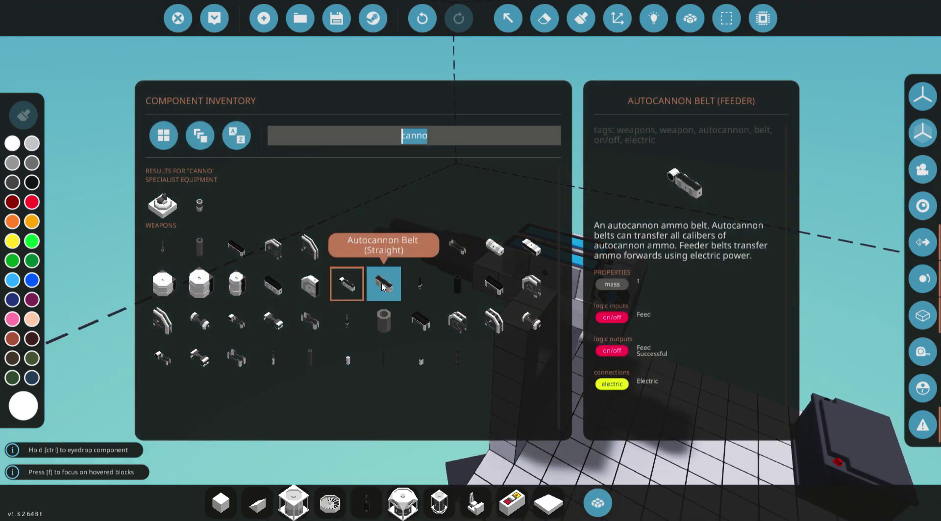
{"action": "left_click", "coordinate": [382, 288]}
{"action": "scroll", "coordinate": [491, 252], "scroll_direction": "up", "scroll_amount": 10}
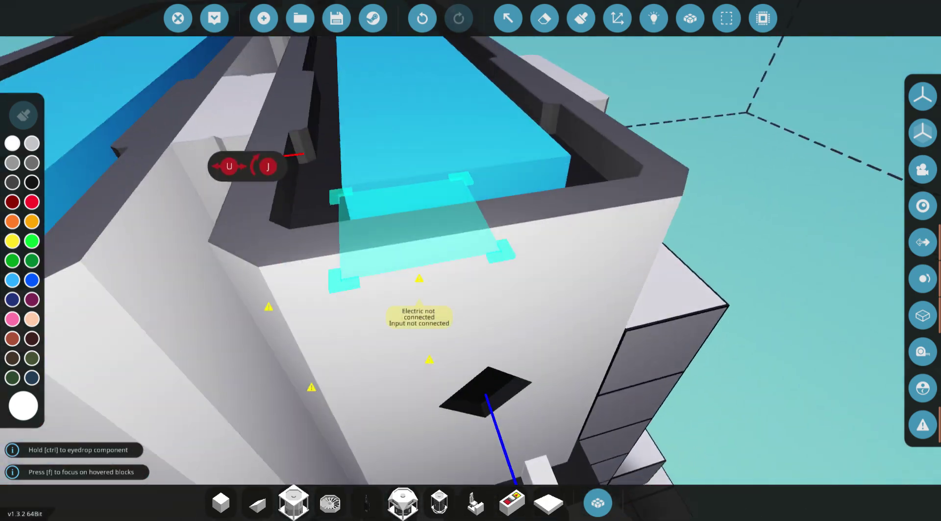
{"action": "scroll", "coordinate": [484, 271], "scroll_direction": "down", "scroll_amount": 8}
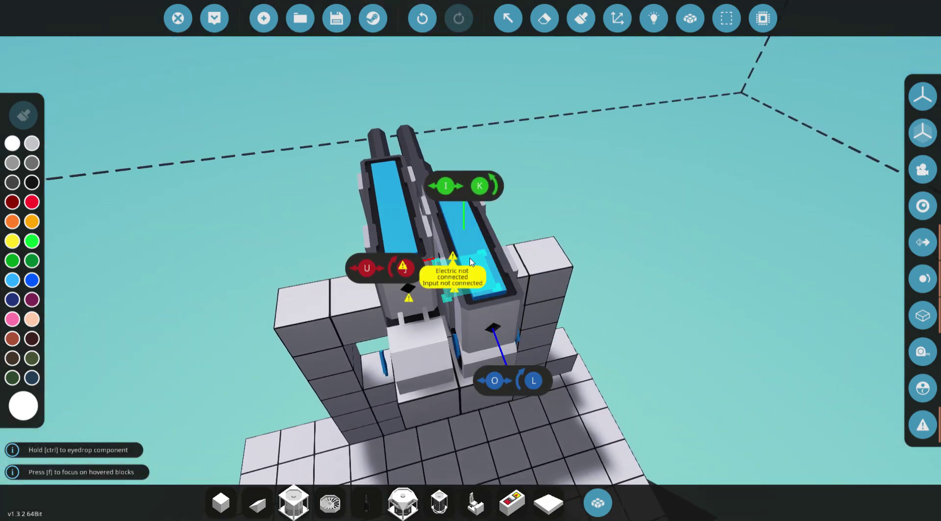
{"action": "left_click", "coordinate": [460, 249]}
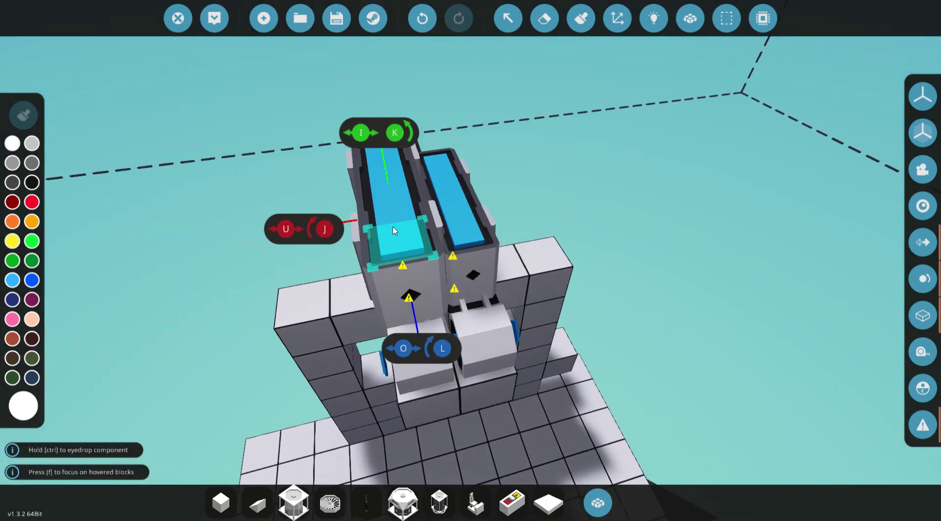
{"action": "left_click", "coordinate": [391, 203]}
{"action": "left_click", "coordinate": [454, 212]}
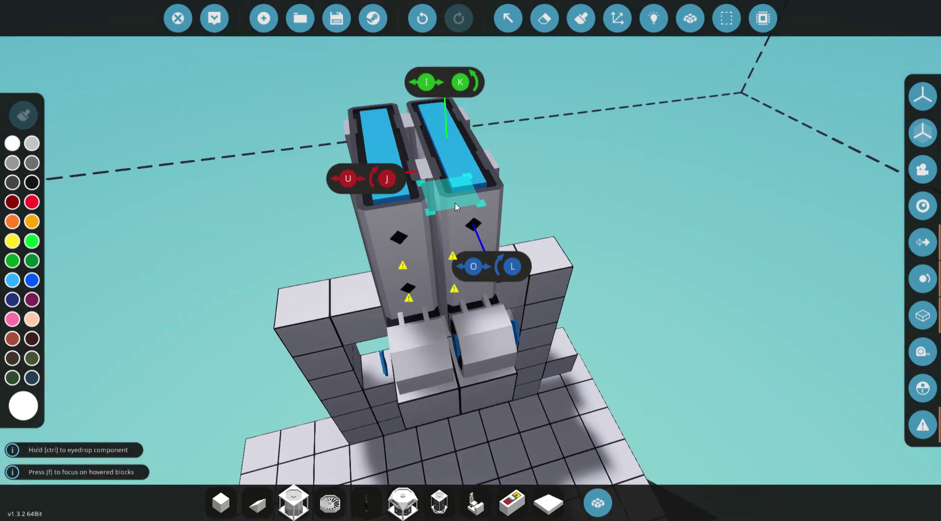
{"action": "left_click", "coordinate": [419, 168]}
{"action": "left_click", "coordinate": [471, 169]}
{"action": "left_click", "coordinate": [468, 161]}
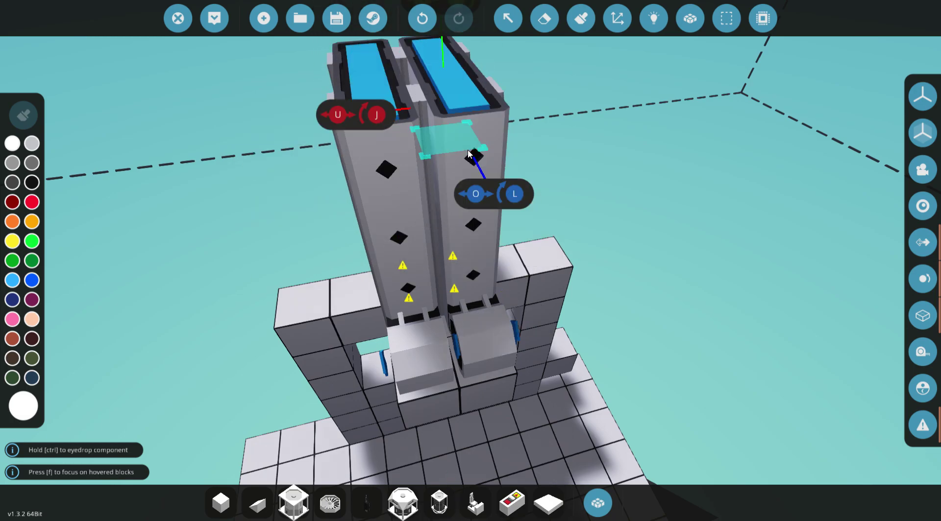
Find the Push Button in the component inventory with "butt" and place it on the platform near its front edge.
{"action": "key", "text": "d"}
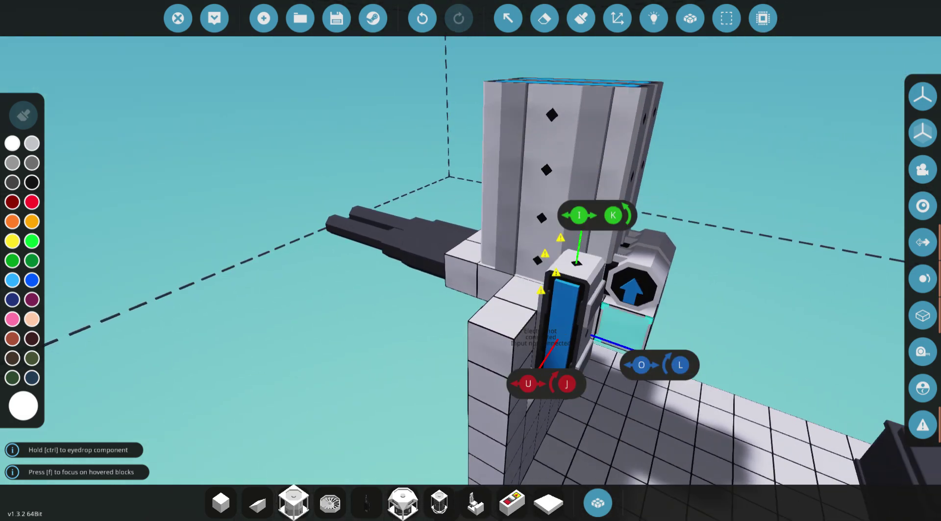
{"action": "key", "text": "s"}
{"action": "left_click", "coordinate": [599, 502]}
{"action": "left_click", "coordinate": [457, 134]}
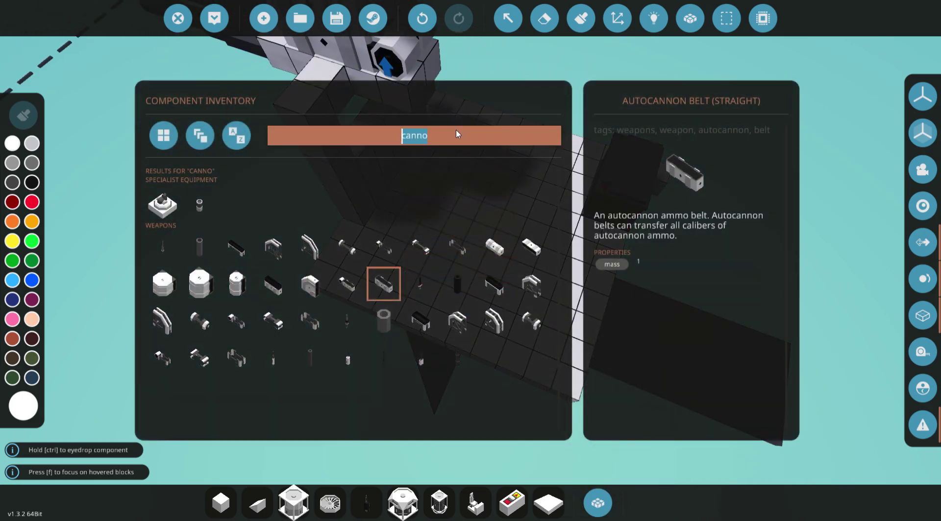
{"action": "key", "text": "BackSpace"}
{"action": "type", "text": "butt"}
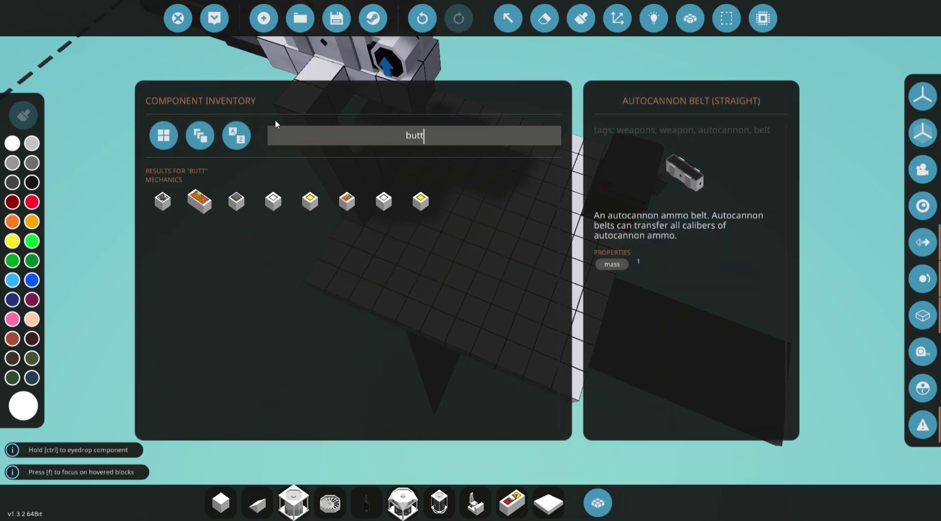
{"action": "left_click", "coordinate": [273, 201]}
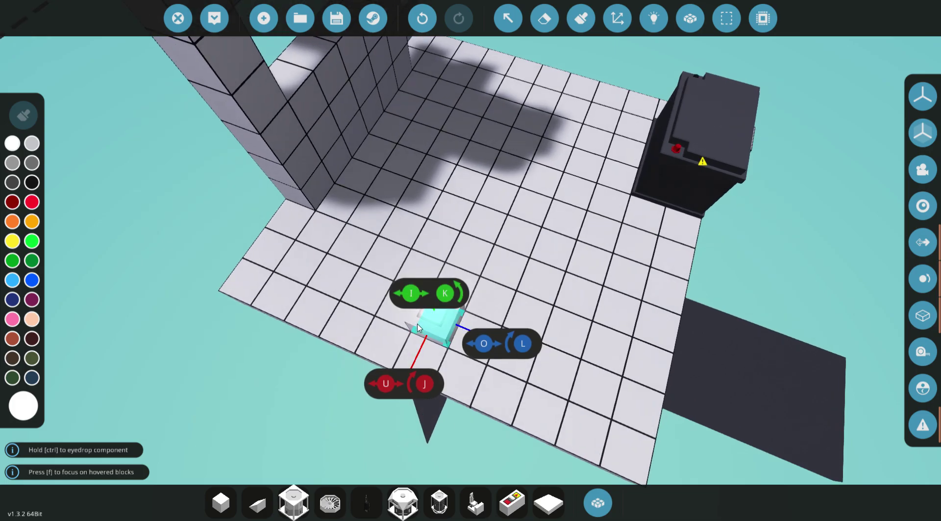
{"action": "left_click", "coordinate": [435, 328]}
Show the electric logic nodes and connect the Push Button's electric input to the Electric Battery Medium.
{"action": "scroll", "coordinate": [510, 219], "scroll_direction": "up", "scroll_amount": 5}
{"action": "scroll", "coordinate": [510, 218], "scroll_direction": "down", "scroll_amount": 5}
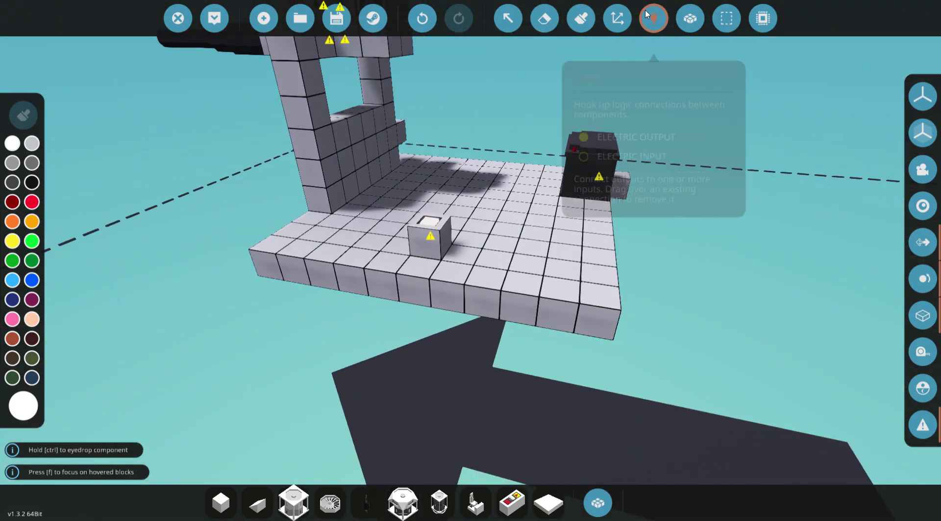
{"action": "left_click", "coordinate": [653, 19]}
{"action": "left_click_drag", "start_coordinate": [586, 169], "coordinate": [623, 283]}
{"action": "scroll", "coordinate": [623, 283], "scroll_direction": "up", "scroll_amount": 3}
{"action": "scroll", "coordinate": [588, 294], "scroll_direction": "down", "scroll_amount": 3}
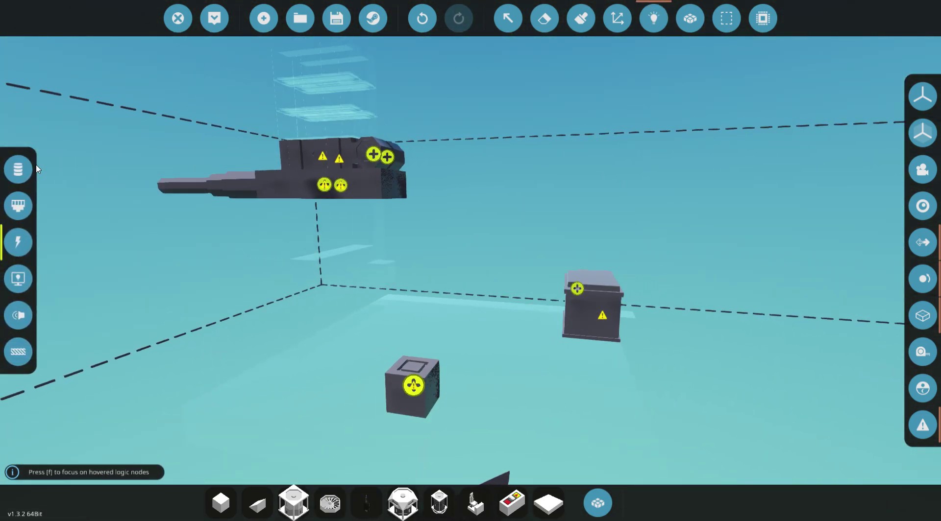
{"action": "left_click", "coordinate": [18, 169]}
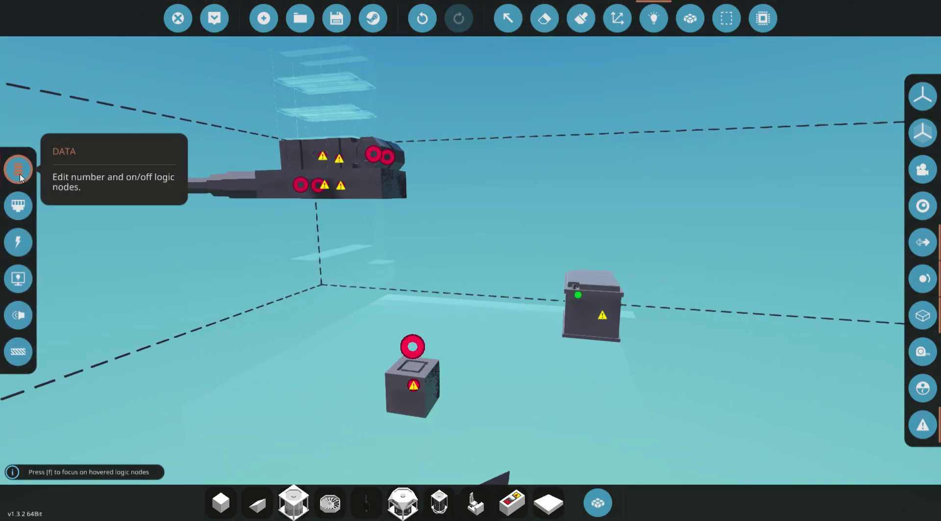
{"action": "left_click", "coordinate": [24, 252]}
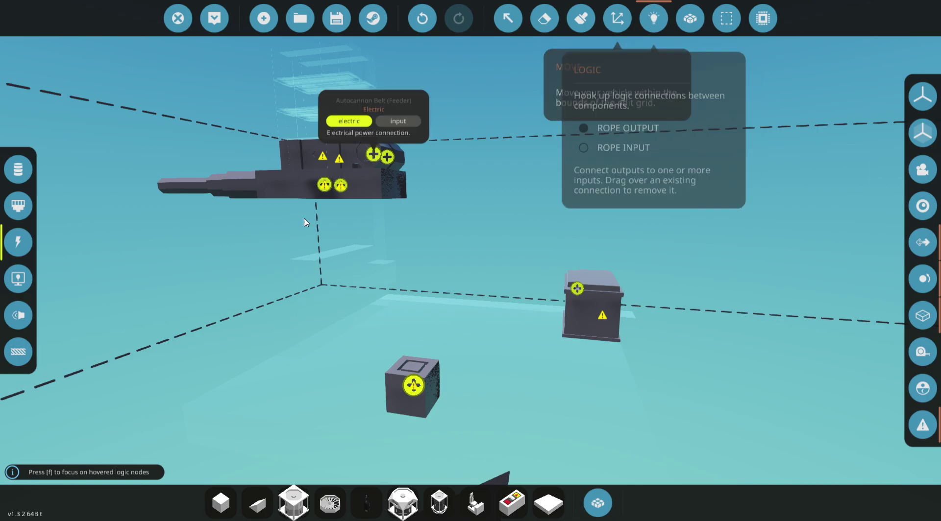
{"action": "key", "text": "d"}
{"action": "key", "text": "w"}
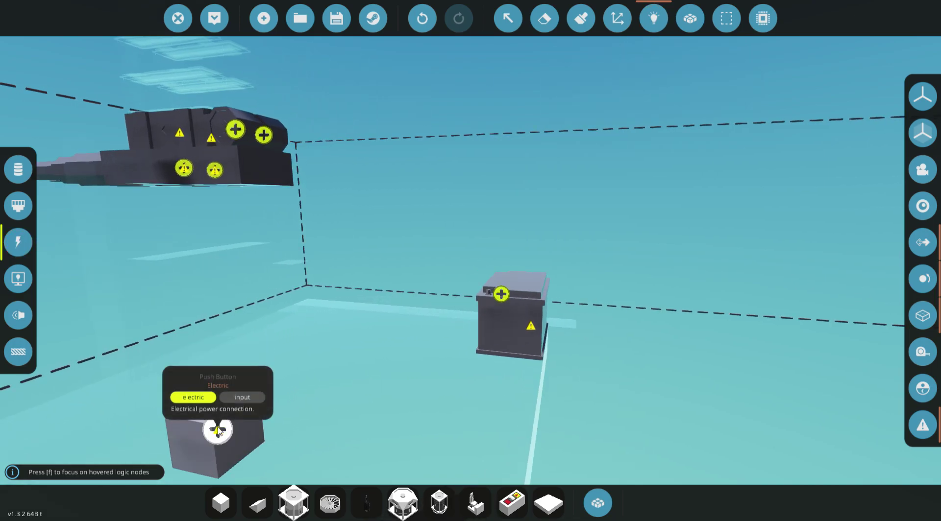
{"action": "left_click", "coordinate": [503, 296]}
{"action": "key", "text": "s"}
{"action": "key", "text": "a"}
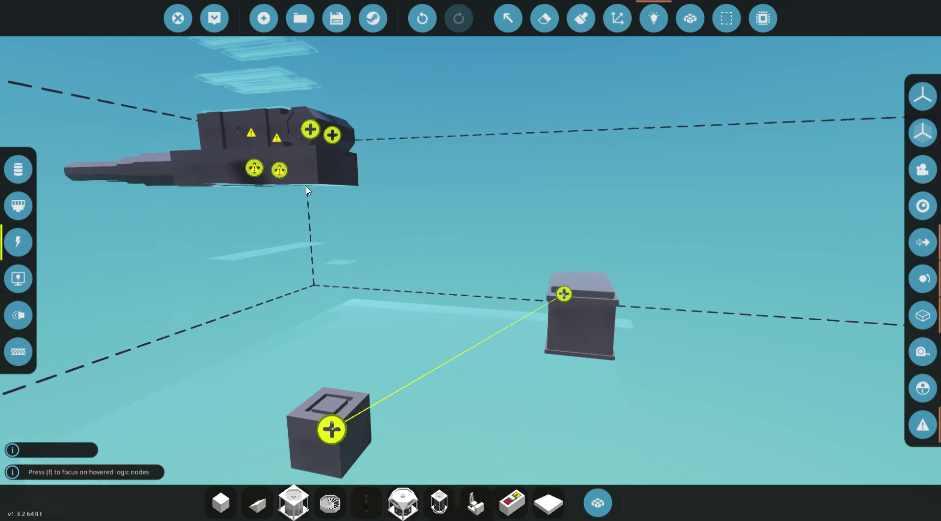
Connect the electric inputs of both Heavy Autocannons to the Electric Battery Medium.
{"action": "left_click_drag", "start_coordinate": [448, 340], "coordinate": [524, 429]}
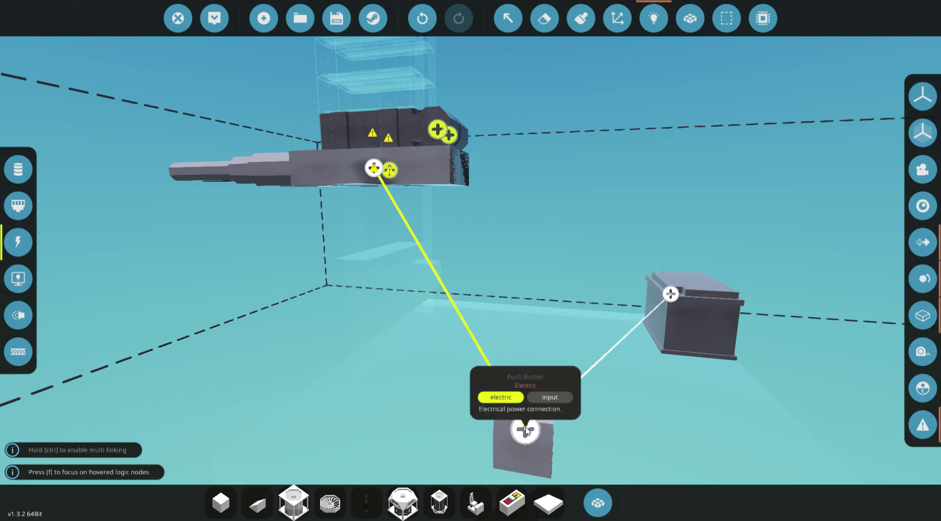
{"action": "left_click_drag", "start_coordinate": [390, 171], "coordinate": [504, 418]}
{"action": "left_click_drag", "start_coordinate": [361, 164], "coordinate": [389, 170]}
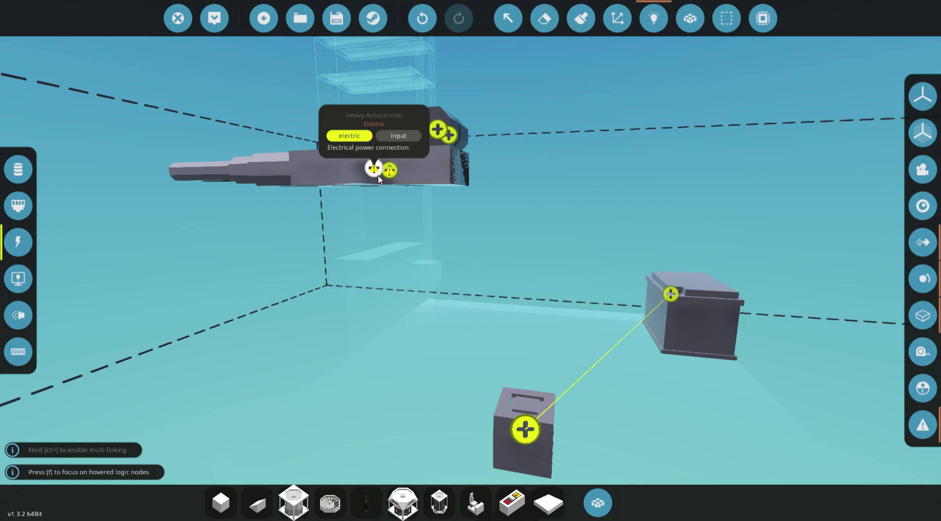
{"action": "left_click_drag", "start_coordinate": [661, 304], "coordinate": [671, 294]}
{"action": "key", "text": "d"}
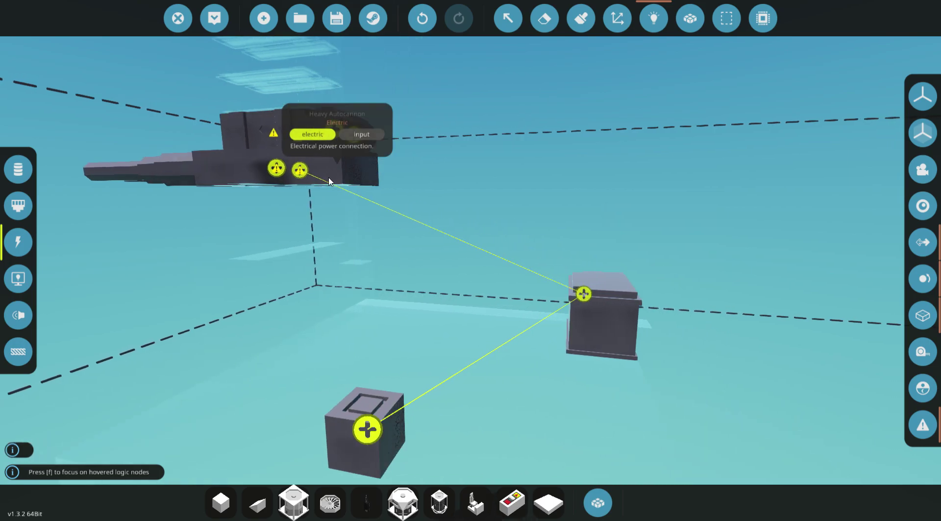
{"action": "left_click_drag", "start_coordinate": [252, 169], "coordinate": [366, 244]}
{"action": "left_click_drag", "start_coordinate": [543, 290], "coordinate": [561, 293]}
Connect the electric inputs of both Autocannon Belt feeders to the Electric Battery Medium.
{"action": "key", "text": "w"}
{"action": "key", "text": "s"}
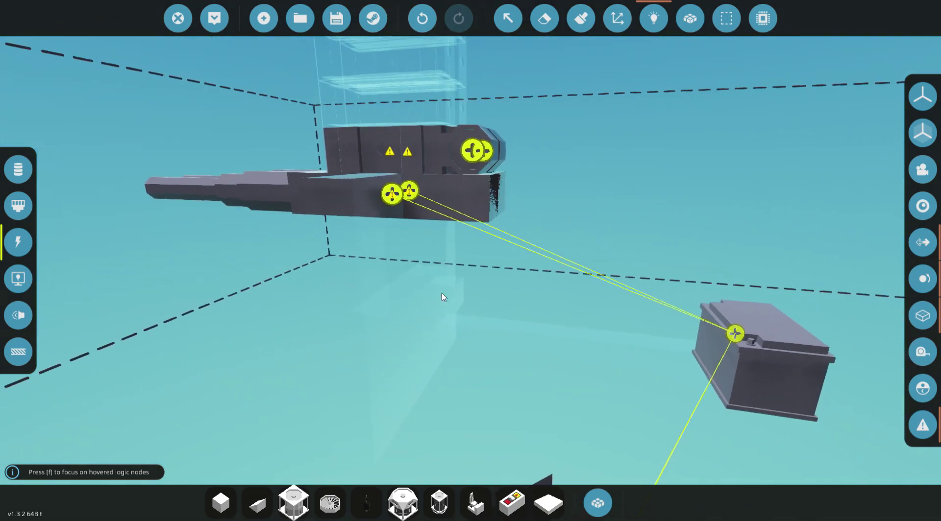
{"action": "key", "text": "d"}
{"action": "left_click_drag", "start_coordinate": [475, 184], "coordinate": [594, 327]}
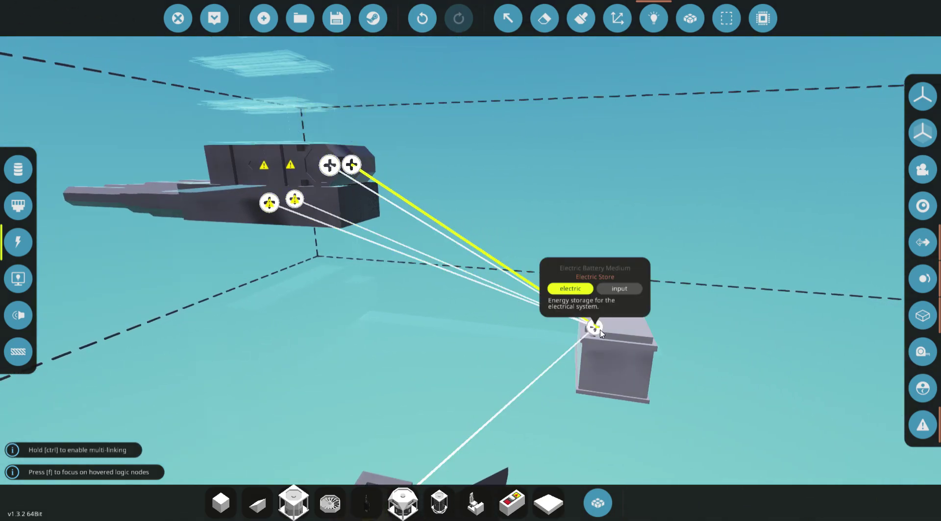
Show the data nodes and link the Push Button's Pressed output to both feeders' Feed inputs and both Heavy Autocannons' Trigger inputs.
{"action": "key", "text": "f"}
{"action": "key", "text": "s"}
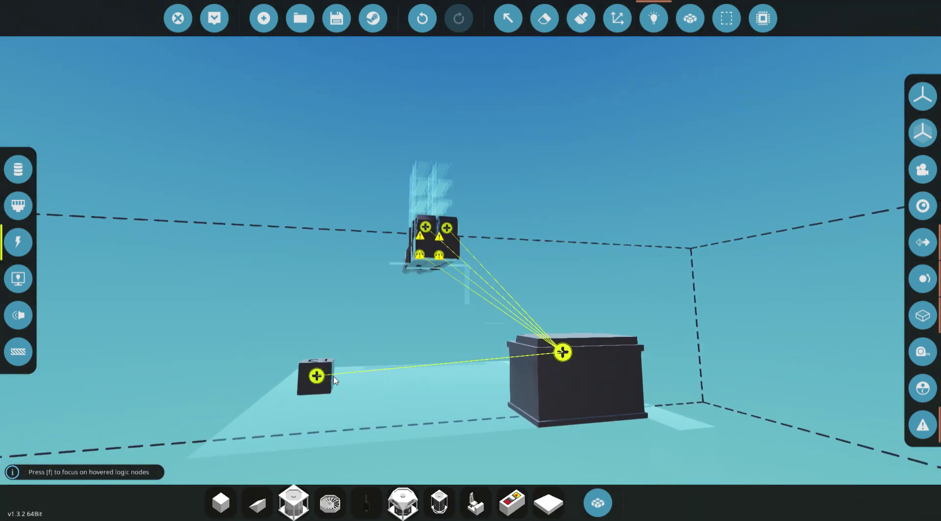
{"action": "key", "text": "f"}
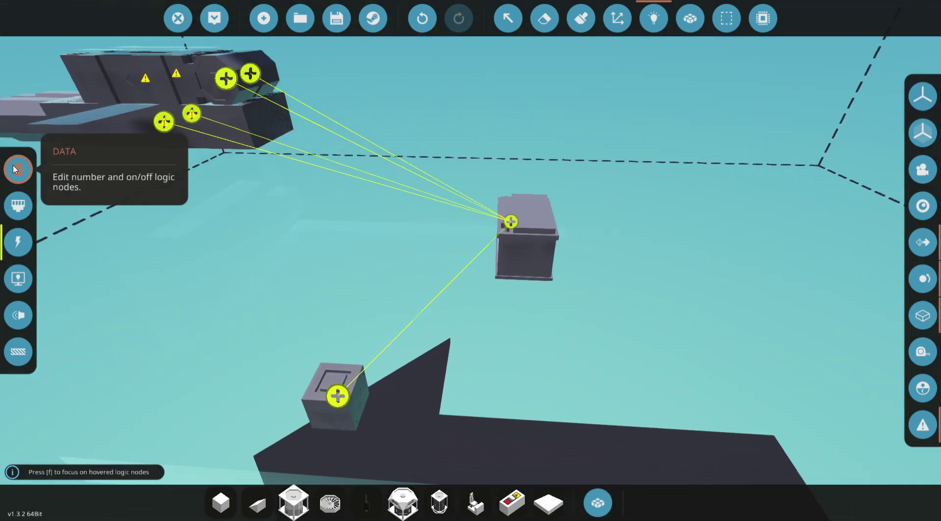
{"action": "left_click", "coordinate": [16, 169]}
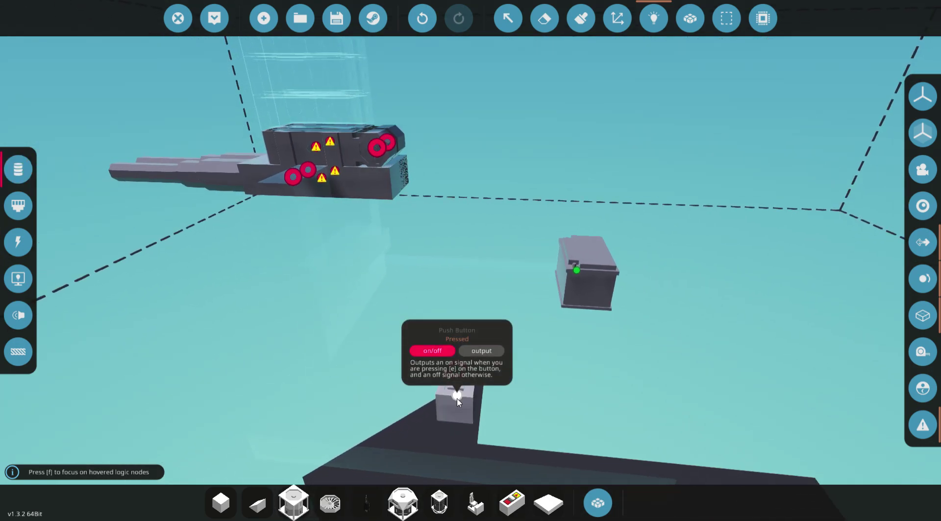
{"action": "left_click", "coordinate": [375, 151]}
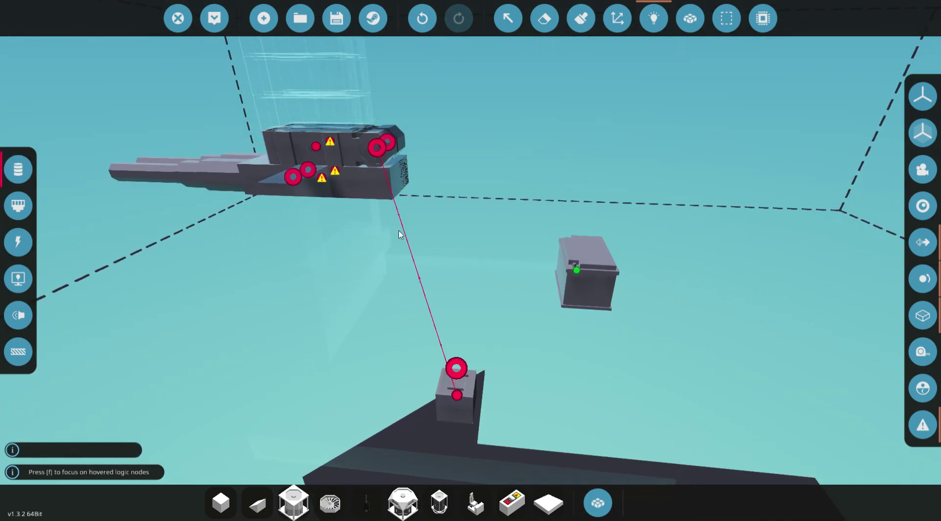
{"action": "left_click", "coordinate": [388, 143]}
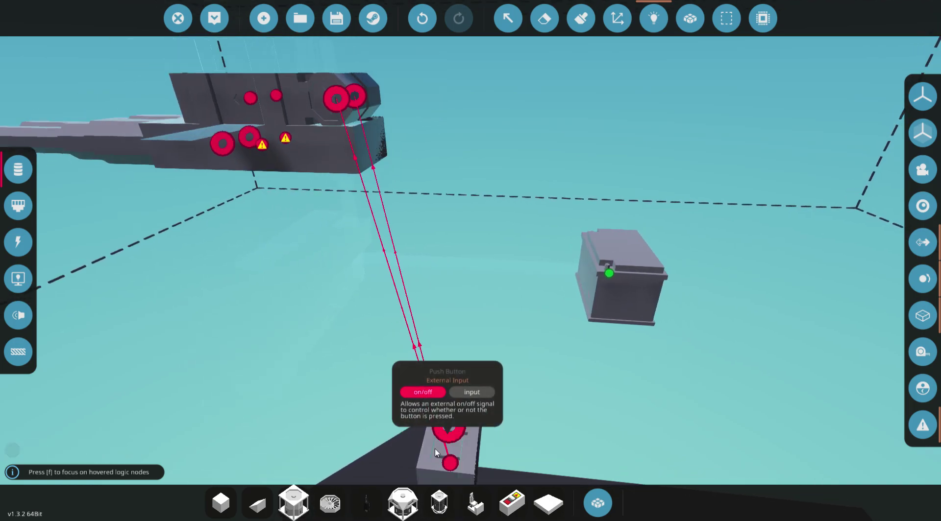
{"action": "left_click", "coordinate": [255, 165]}
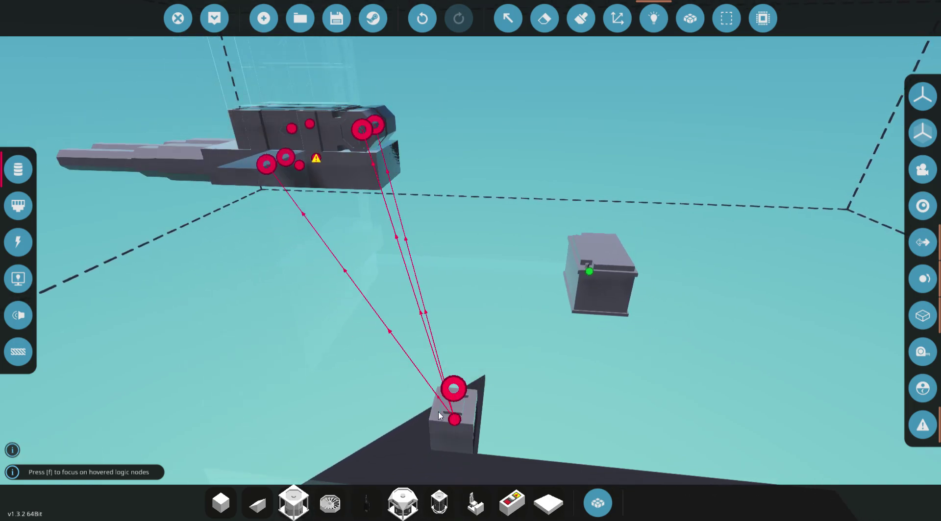
{"action": "left_click", "coordinate": [287, 161]}
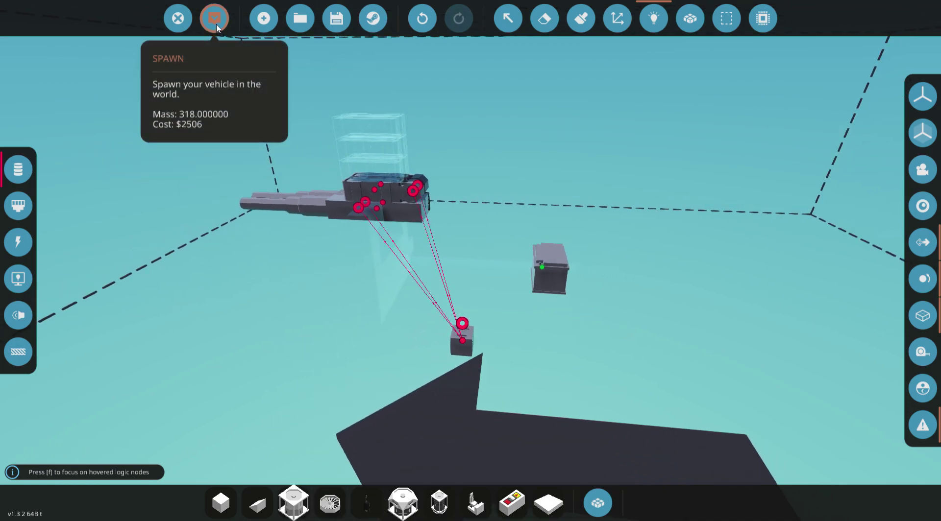
Spawn the autocannon vehicle into the world.
{"action": "key", "text": "w"}
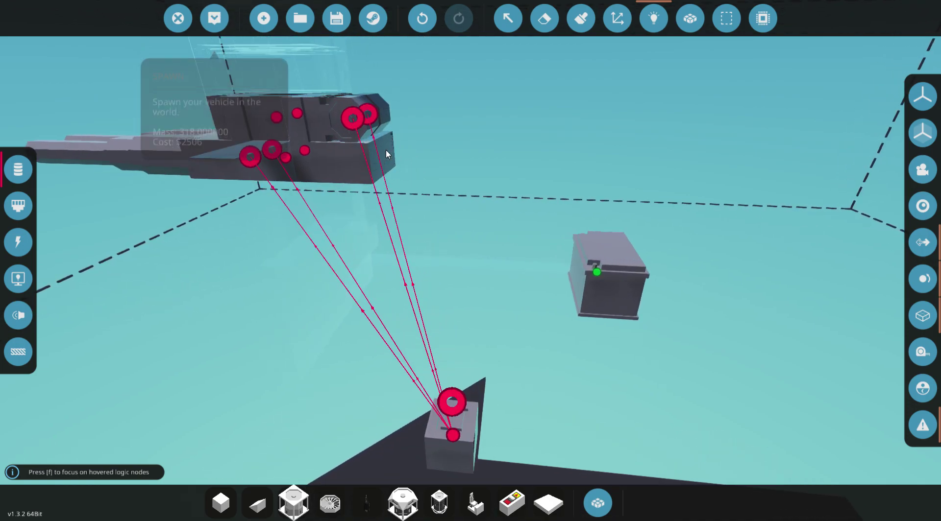
{"action": "key", "text": "s"}
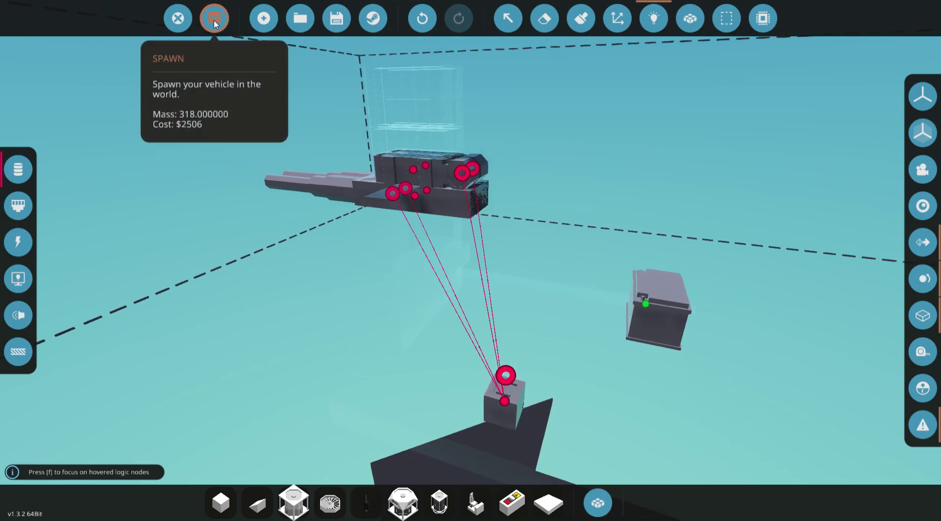
{"action": "left_click", "coordinate": [215, 18]}
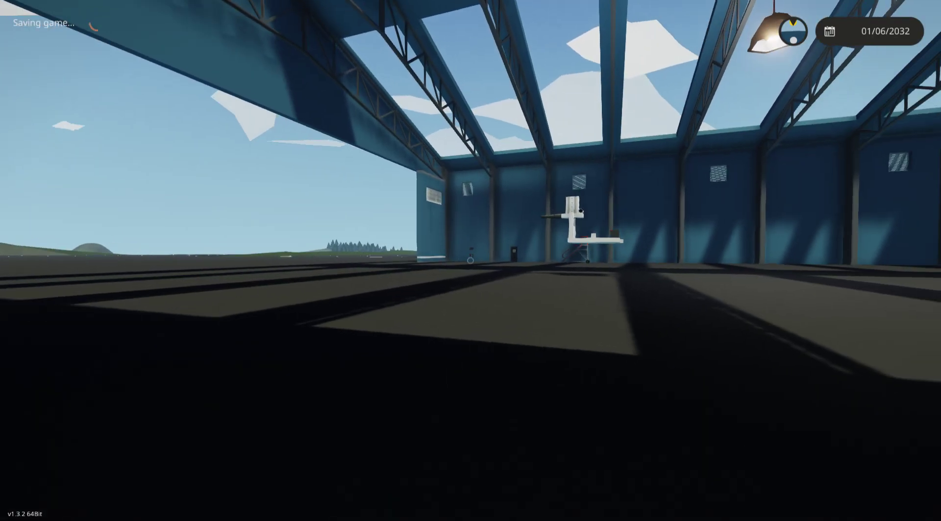
Walk up to the spawned vehicle and activate its Push Button to test-fire the twin autocannons.
{"action": "key", "text": "w"}
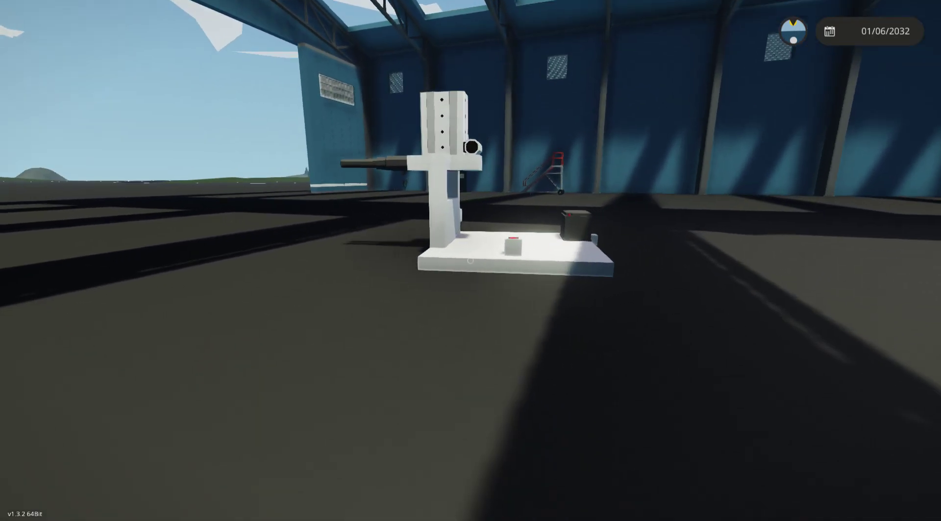
{"action": "key", "text": "s"}
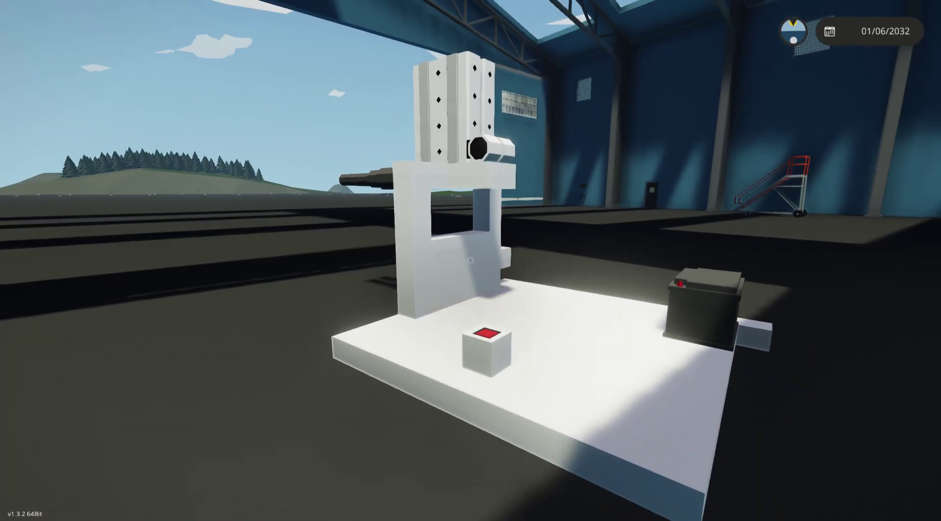
{"action": "key", "text": "w"}
{"action": "key", "text": "e"}
{"action": "key", "text": "s"}
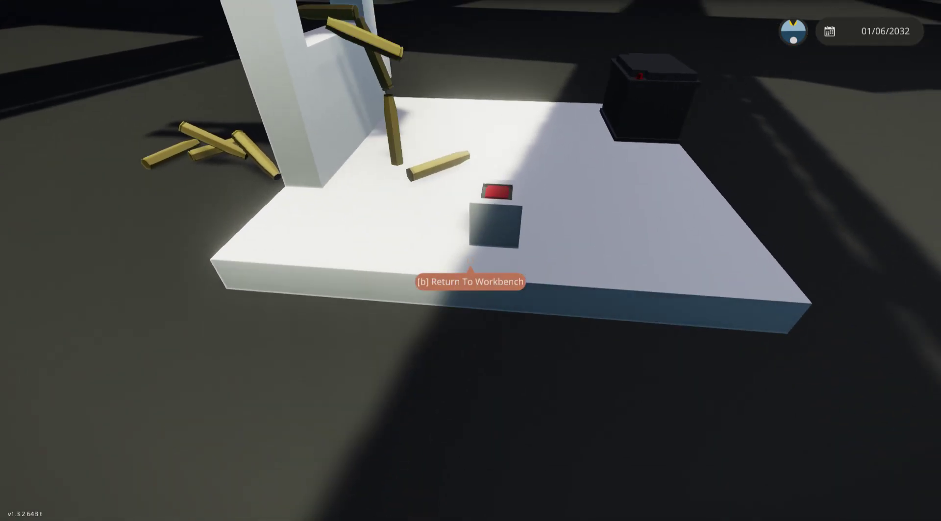
{"action": "key", "text": "w"}
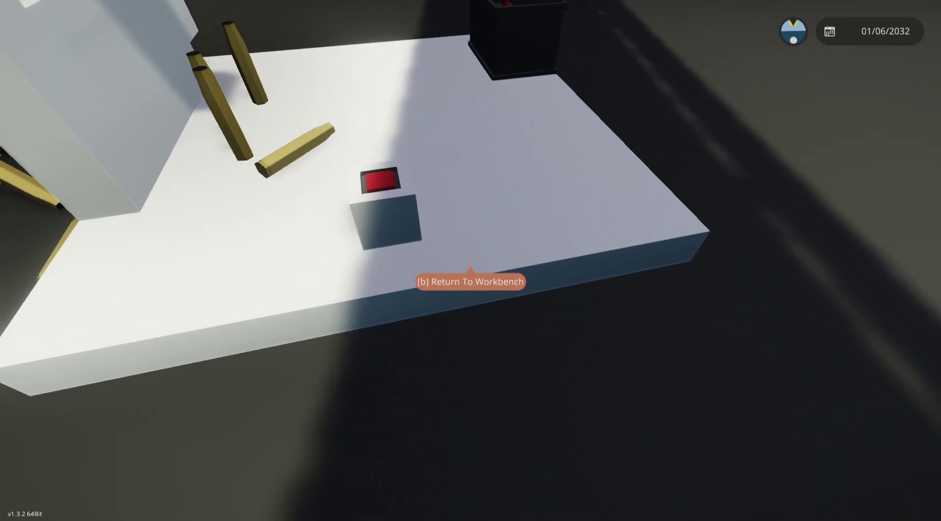
Return to the workbench, erase the Push Button from the platform and place a Toggle Button there instead.
{"action": "key", "text": "b"}
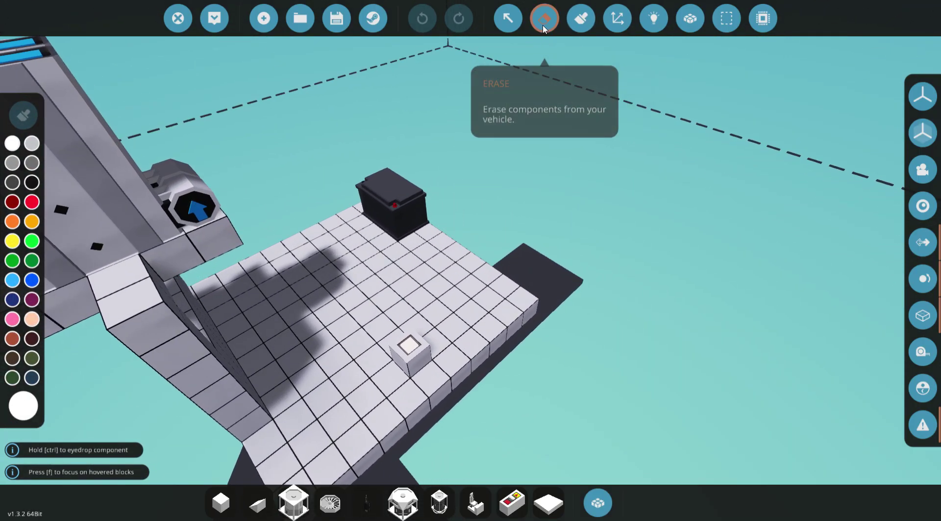
{"action": "left_click", "coordinate": [544, 27]}
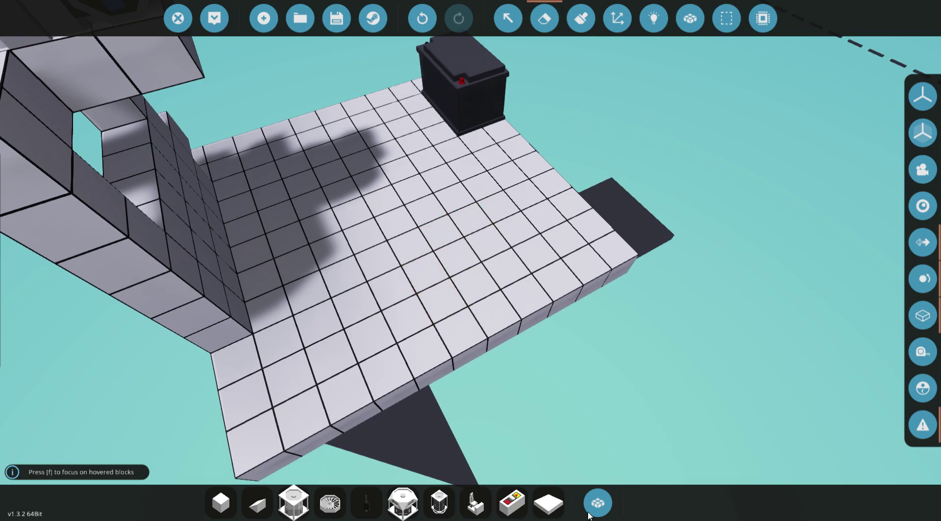
{"action": "left_click", "coordinate": [591, 508]}
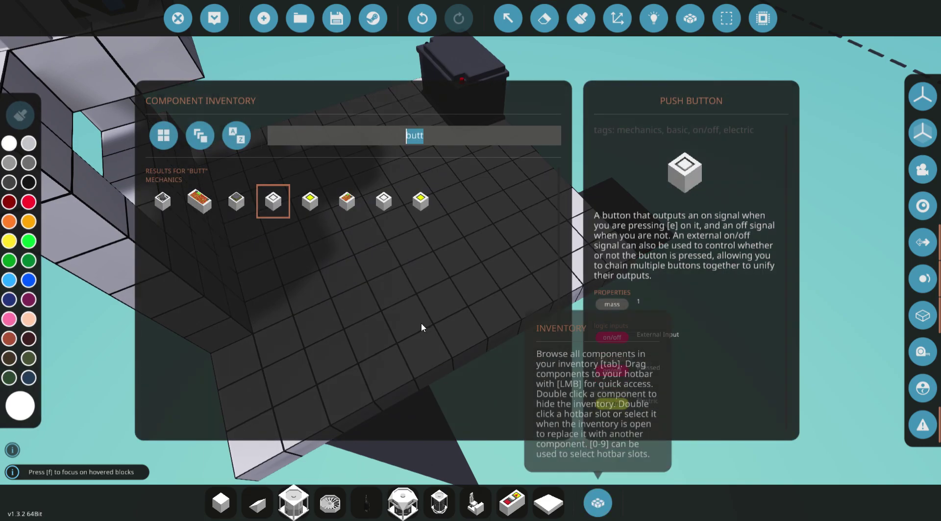
{"action": "left_click", "coordinate": [383, 201]}
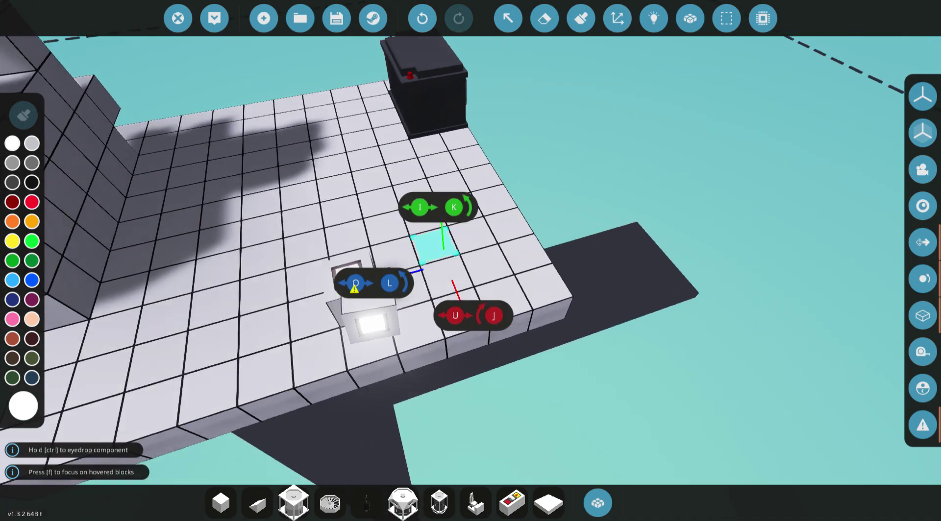
{"action": "key", "text": "s"}
{"action": "key", "text": "d"}
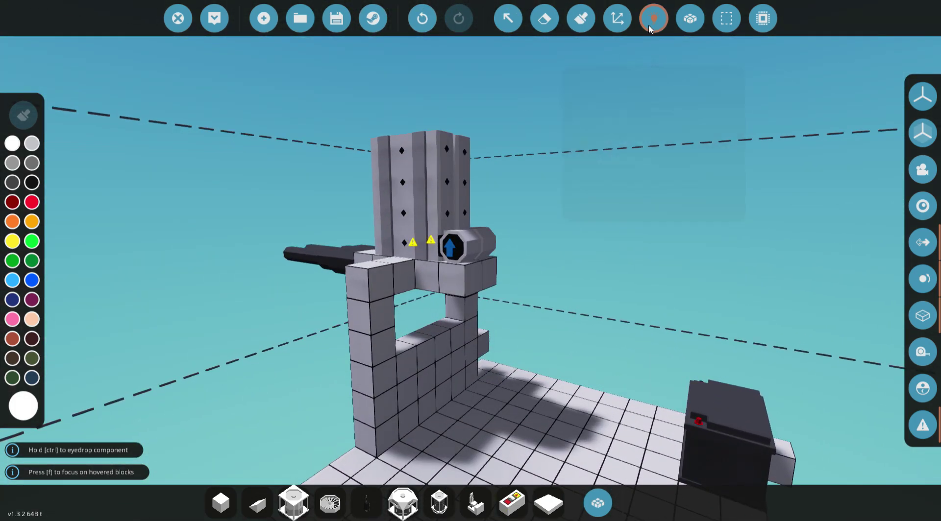
Show the data logic nodes and link the Toggle Button's Toggled output to both feeders' Feed inputs and both Heavy Autocannons' Trigger inputs.
{"action": "left_click", "coordinate": [653, 19]}
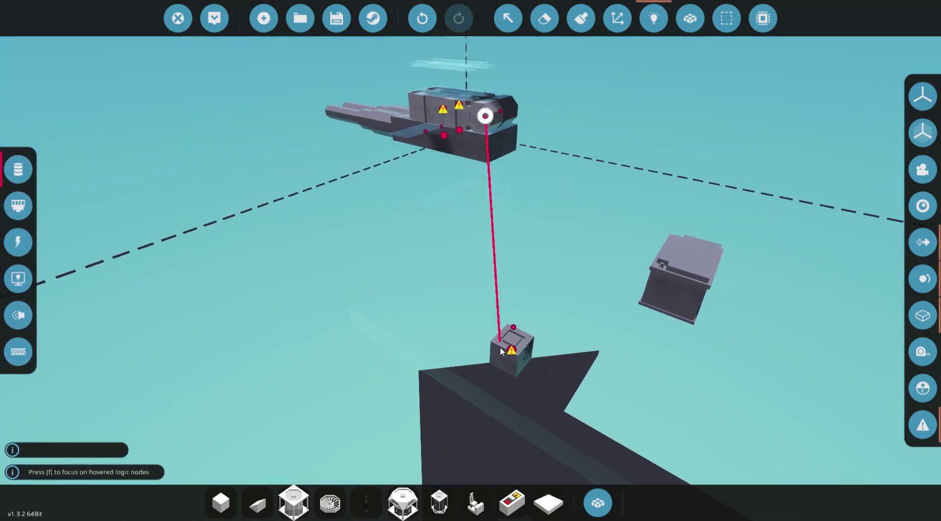
{"action": "left_click_drag", "start_coordinate": [510, 352], "coordinate": [511, 352]}
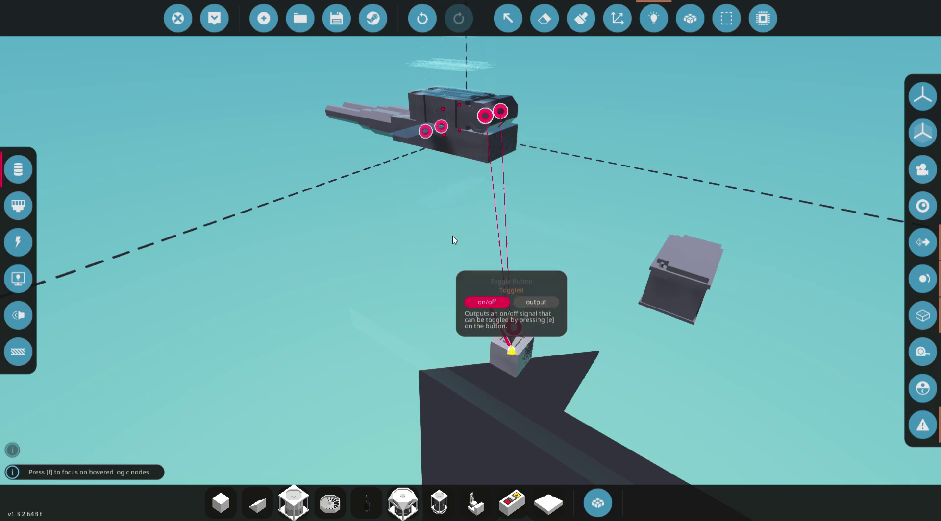
{"action": "left_click_drag", "start_coordinate": [439, 125], "coordinate": [441, 127]}
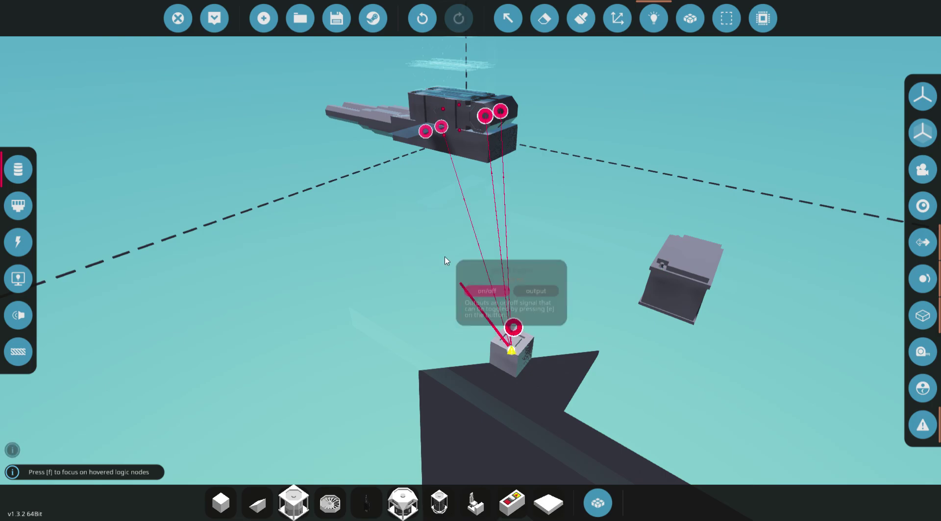
{"action": "left_click_drag", "start_coordinate": [445, 261], "coordinate": [425, 135]}
{"action": "key", "text": "d"}
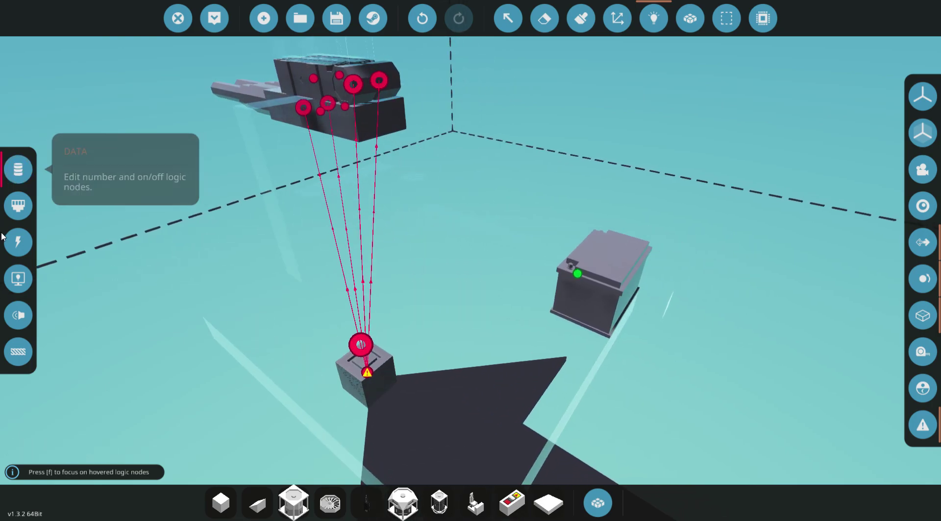
Show the electric logic nodes and connect the Electric Battery Medium to the Toggle Button's electric node.
{"action": "left_click", "coordinate": [18, 242]}
{"action": "left_click_drag", "start_coordinate": [591, 271], "coordinate": [411, 343]}
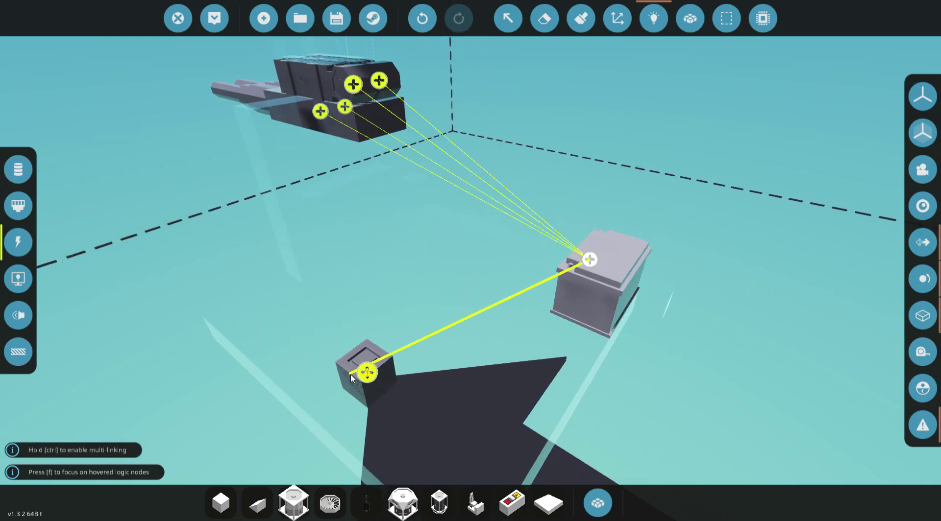
{"action": "left_click_drag", "start_coordinate": [351, 374], "coordinate": [351, 375]}
Spawn the rewired vehicle and walk up to its Toggle Button.
{"action": "left_click", "coordinate": [208, 17]}
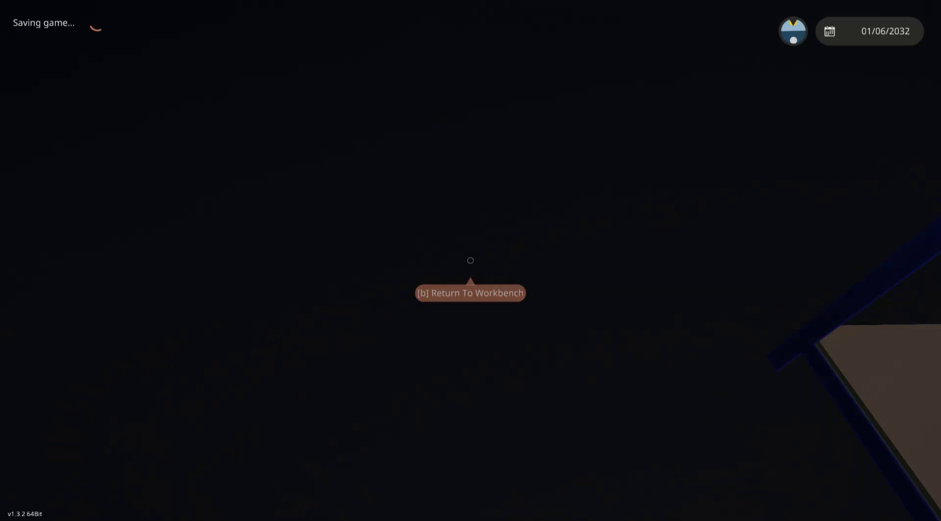
{"action": "key", "text": "w"}
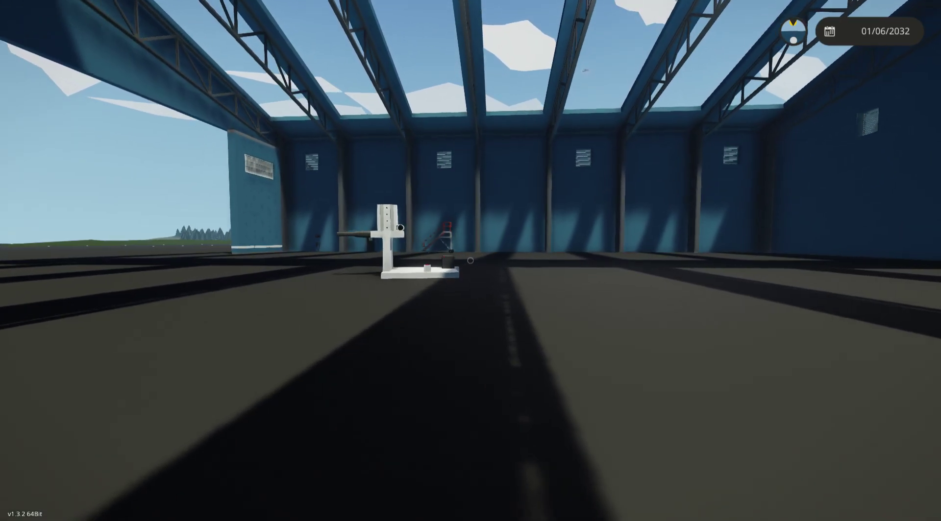
{"action": "key", "text": "w"}
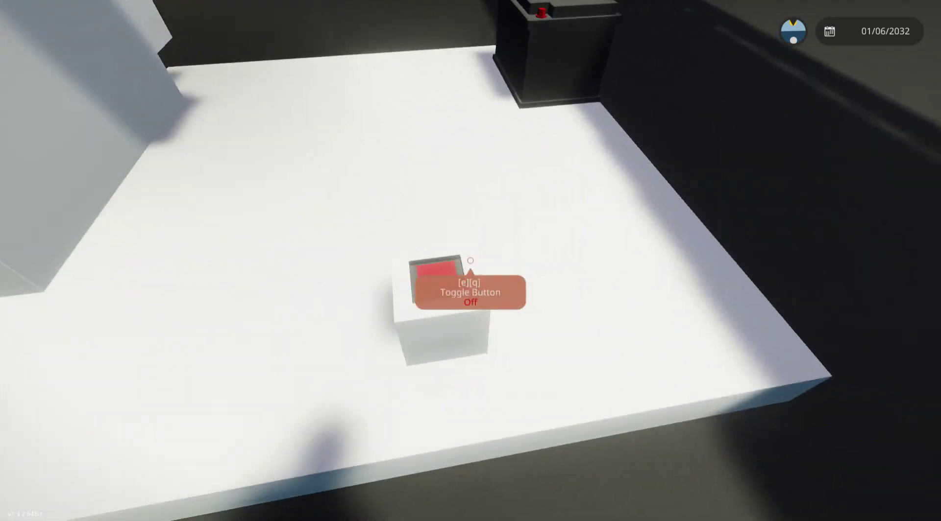
Switch on the Toggle Button and walk around the vehicle to watch the twin autocannons fire continuously.
{"action": "key", "text": "f"}
{"action": "key", "text": "s"}
{"action": "key", "text": "s"}
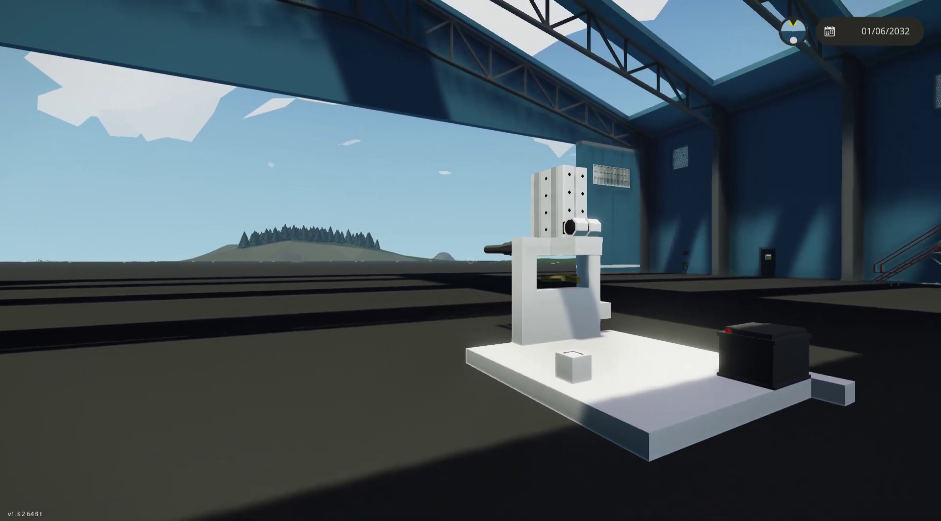
{"action": "key", "text": "w"}
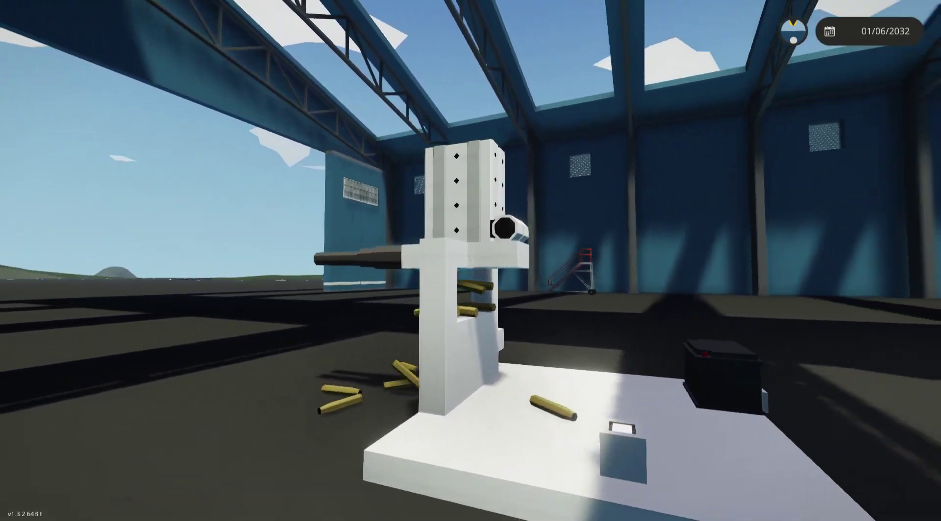
{"action": "key", "text": "s"}
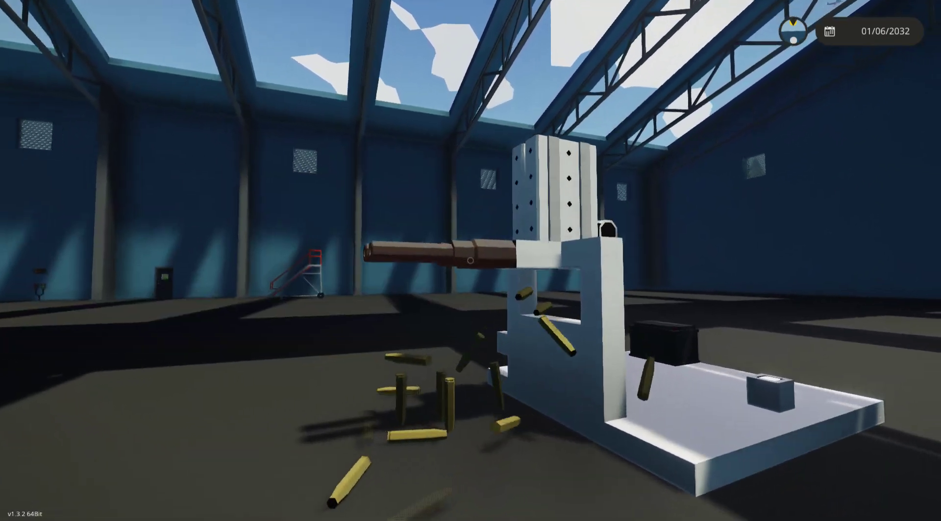
{"action": "key", "text": "a"}
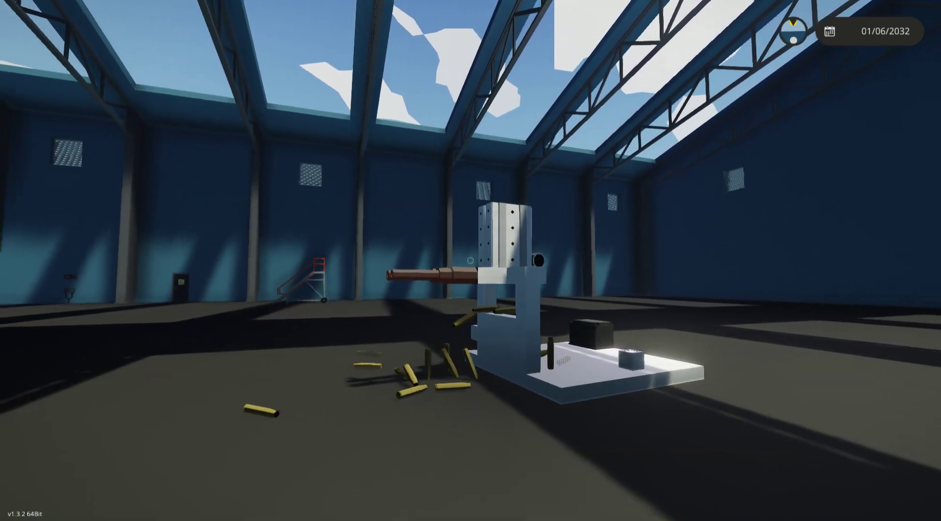